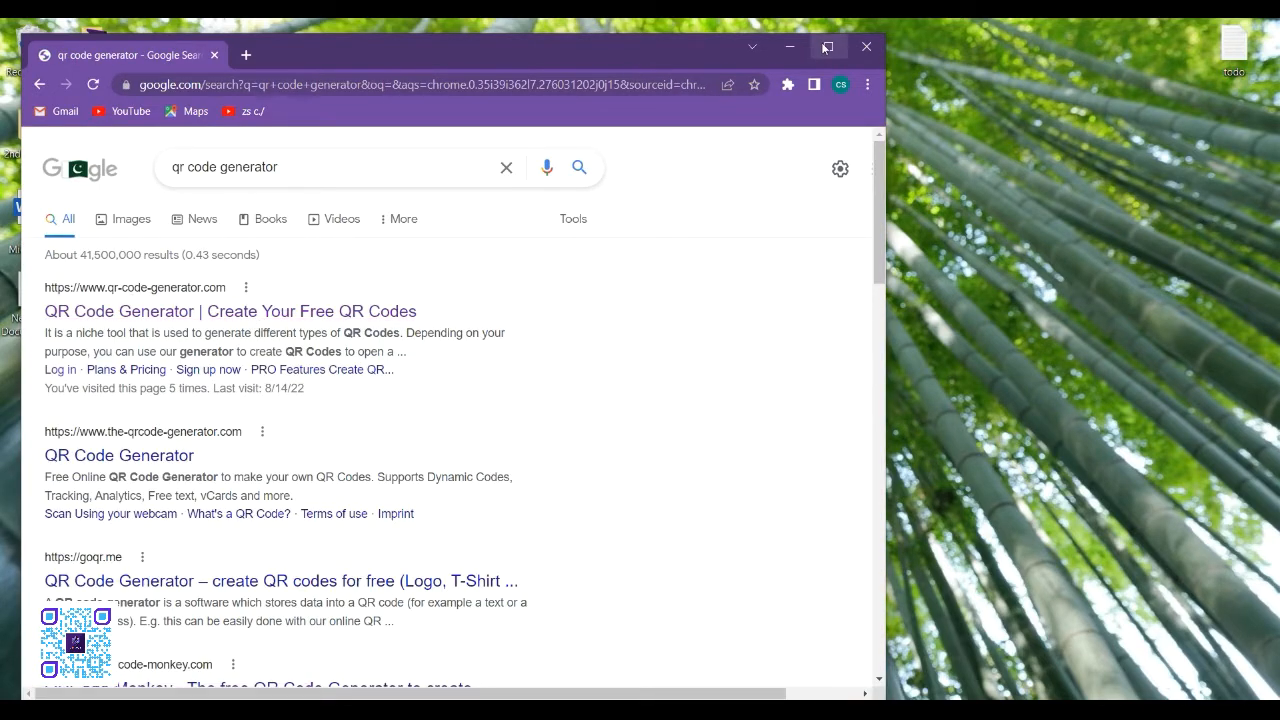
- Open the qr-code-generator.com site from the search results, try signing up, and continue to the existing account's dashboard
{"action": "left_click", "coordinate": [824, 46]}
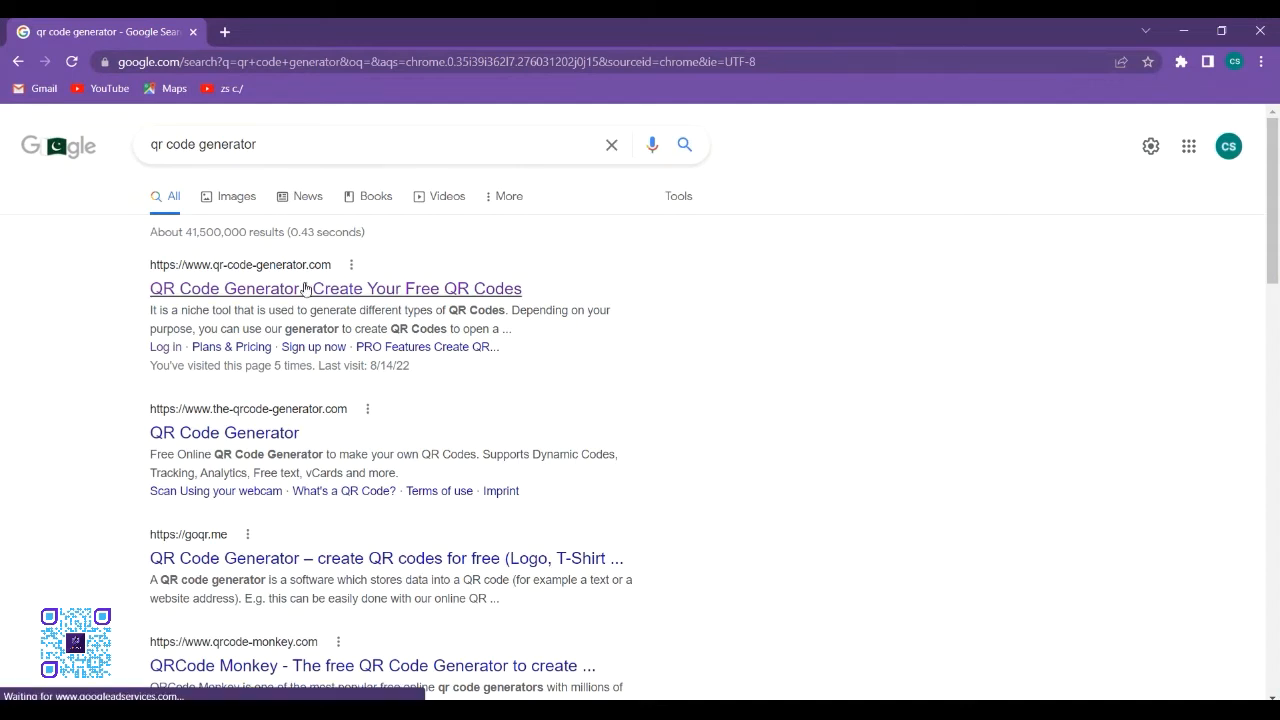
{"action": "left_click", "coordinate": [181, 289]}
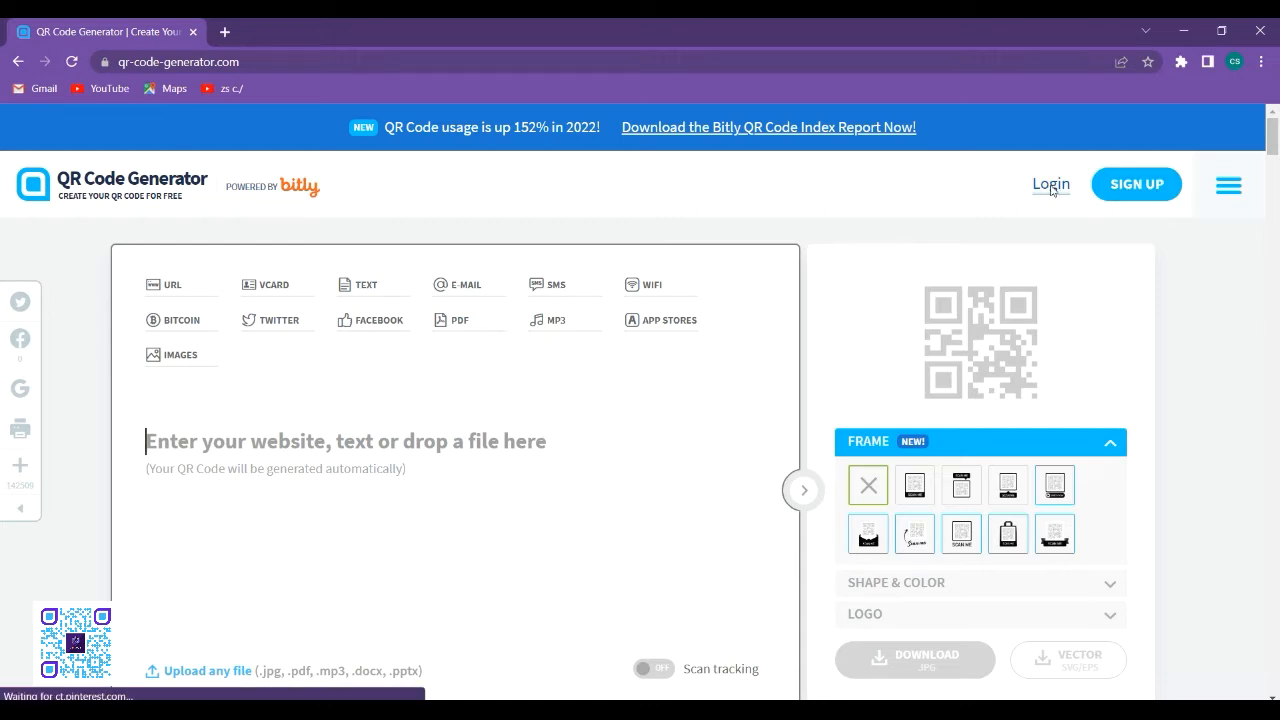
{"action": "left_click", "coordinate": [1129, 190]}
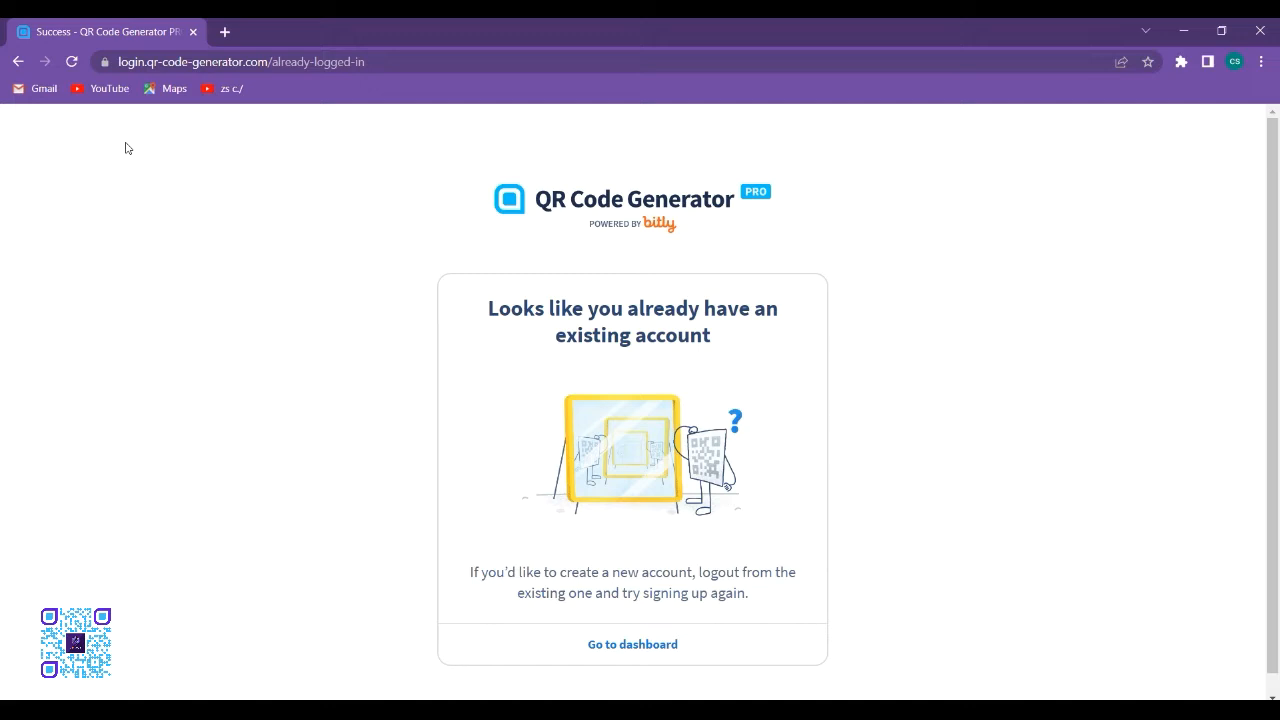
{"action": "scroll", "coordinate": [210, 339], "scroll_direction": "down", "scroll_amount": 1}
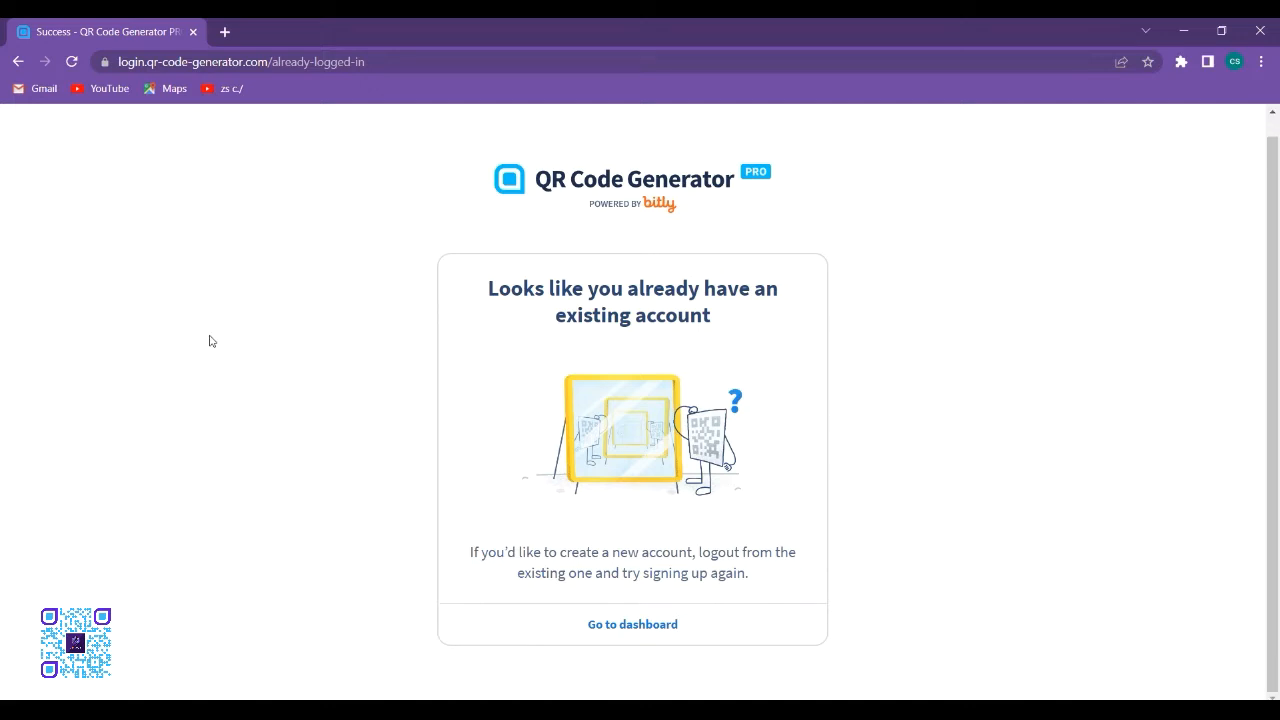
{"action": "scroll", "coordinate": [211, 340], "scroll_direction": "up", "scroll_amount": 1}
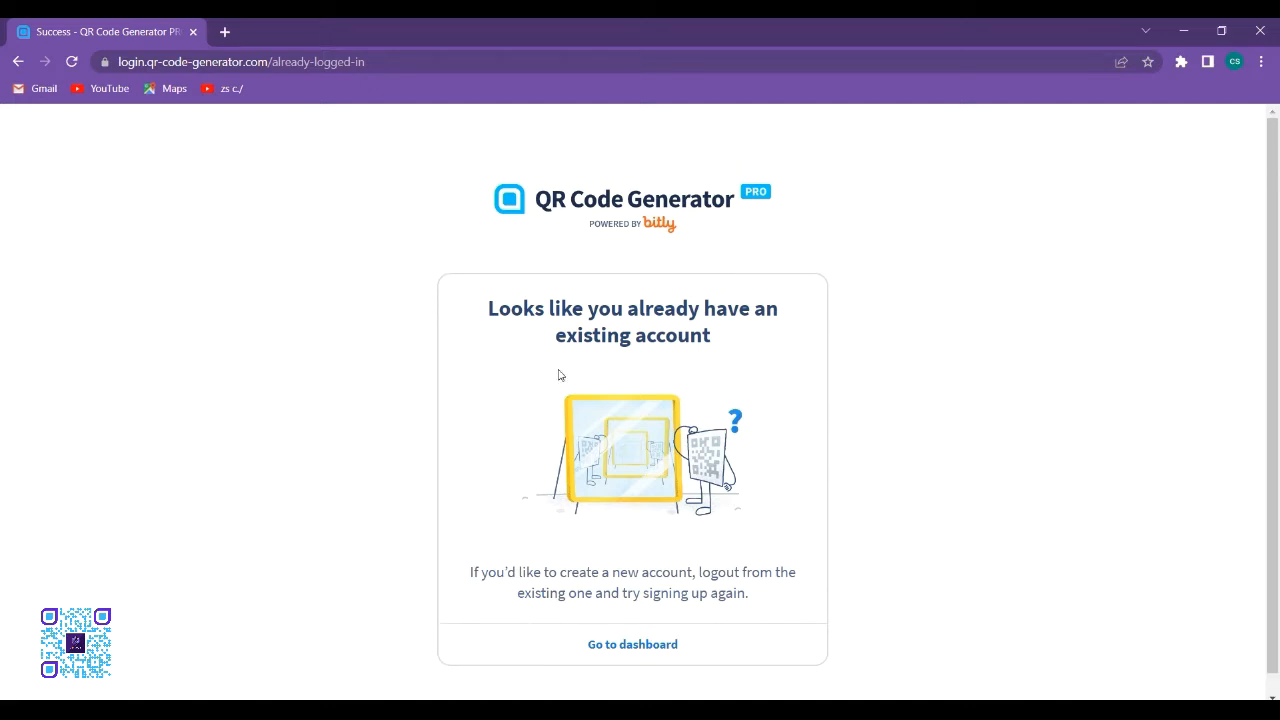
{"action": "left_click", "coordinate": [631, 650]}
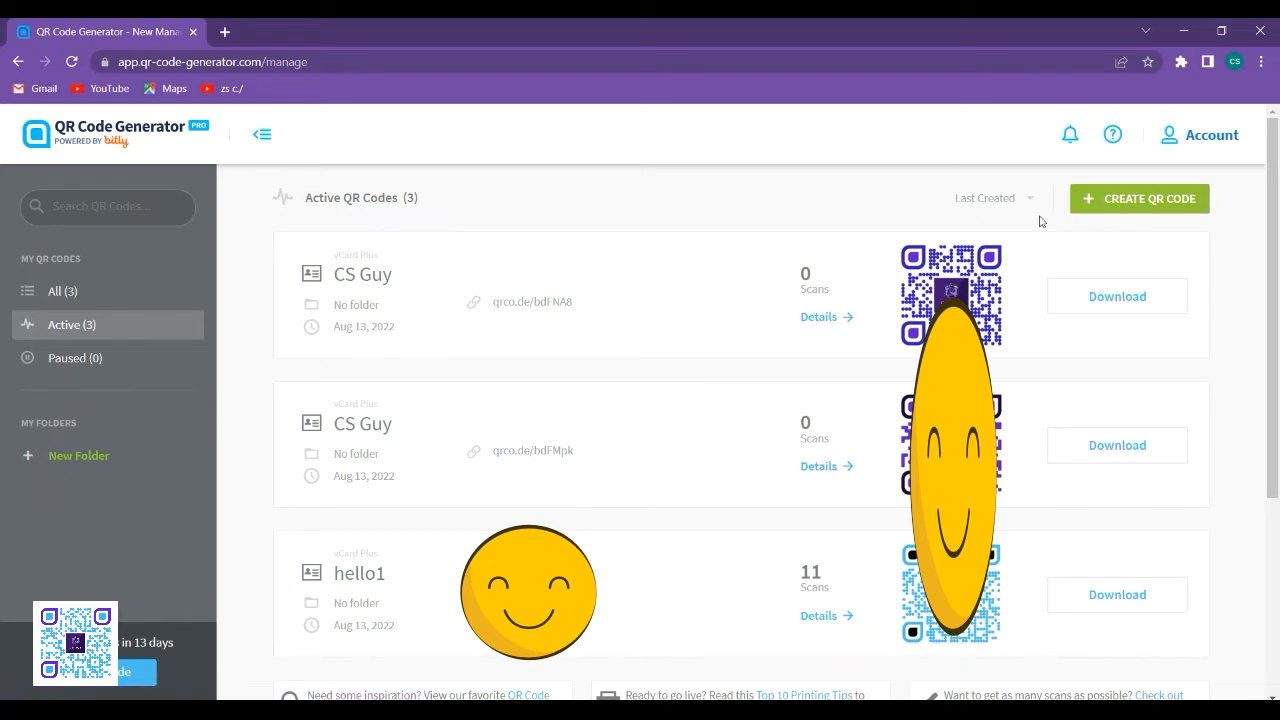
- Start creating a new QR code of the dynamic type vCard Plus and proceed to its content form
{"action": "left_click", "coordinate": [1114, 202]}
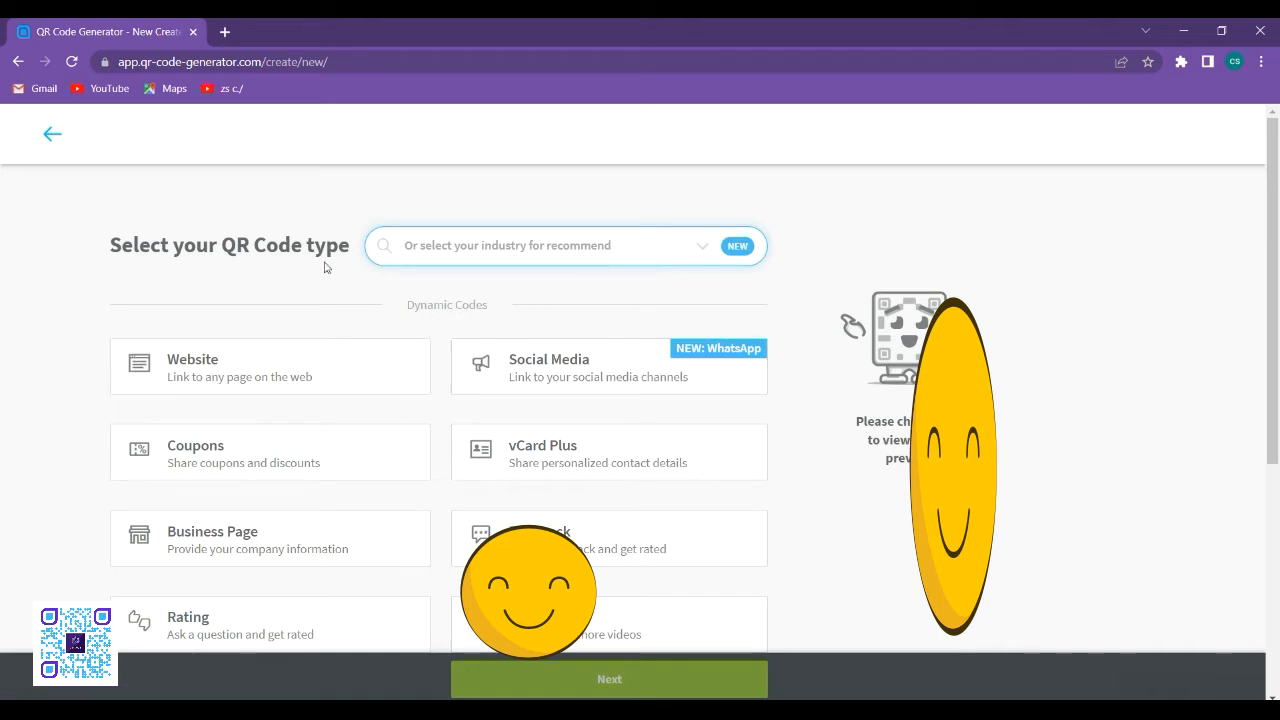
{"action": "scroll", "coordinate": [414, 337], "scroll_direction": "down", "scroll_amount": 2}
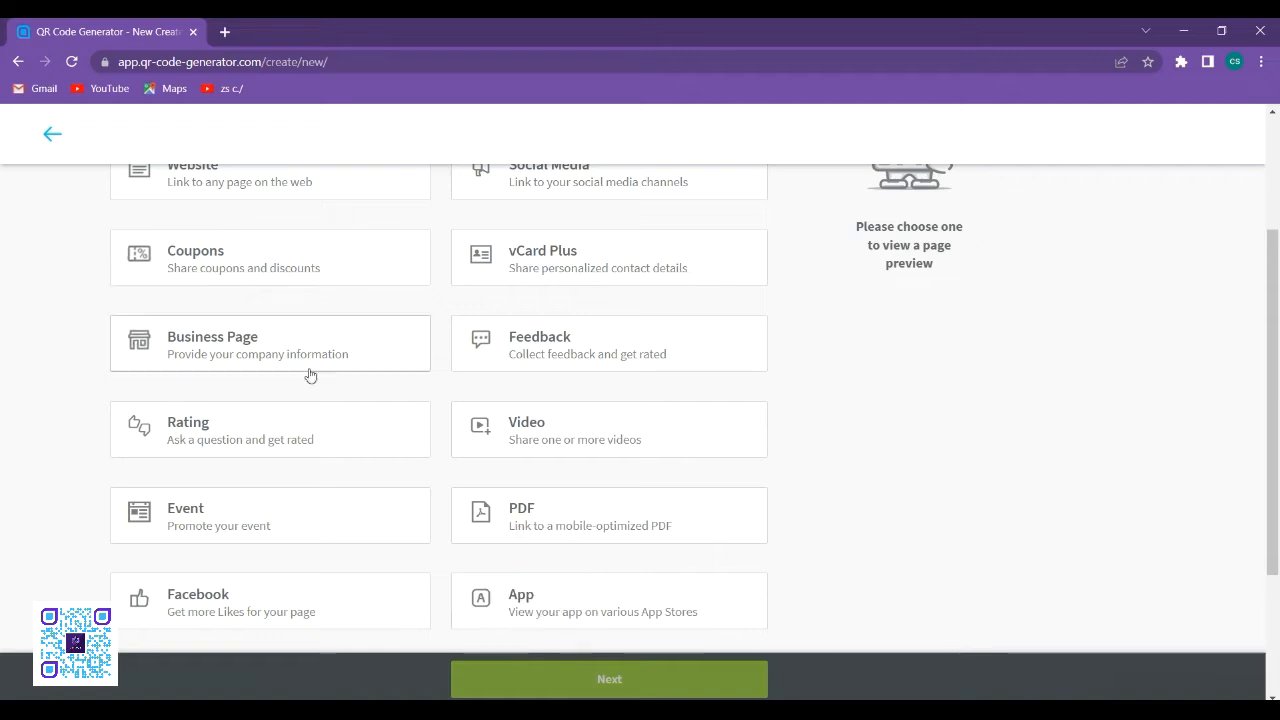
{"action": "scroll", "coordinate": [257, 534], "scroll_direction": "down", "scroll_amount": 2}
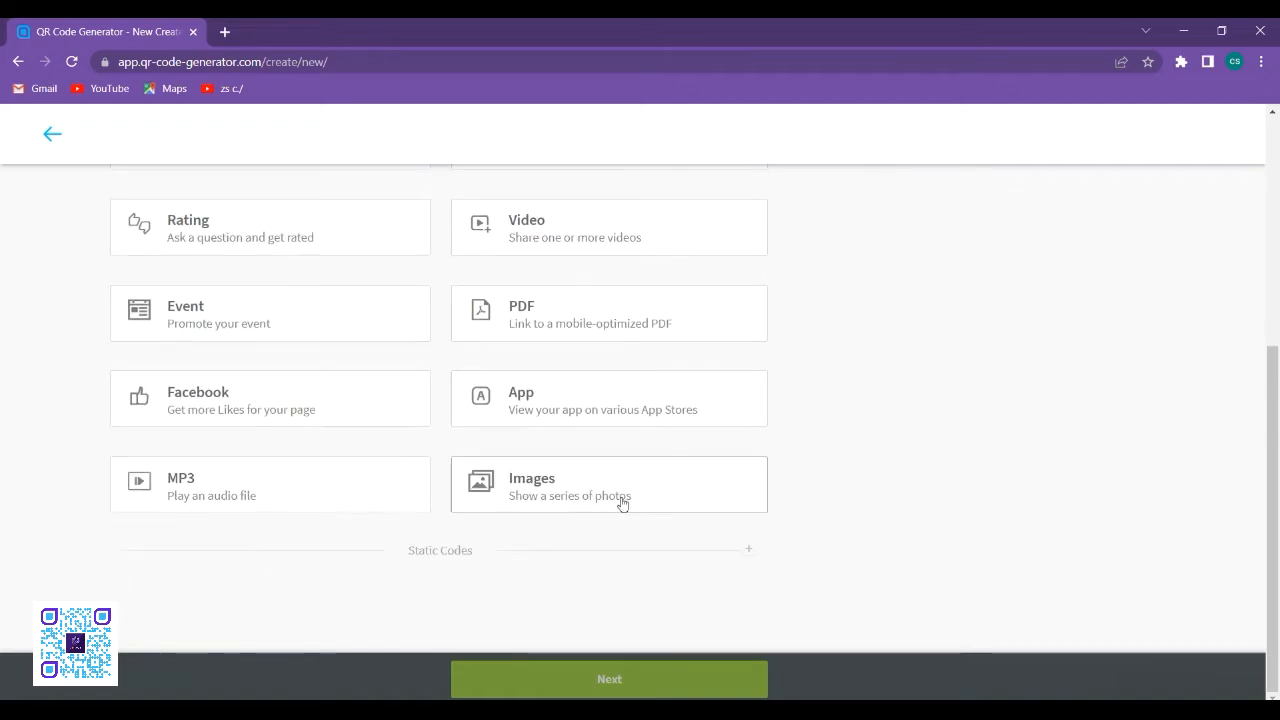
{"action": "scroll", "coordinate": [624, 497], "scroll_direction": "up", "scroll_amount": 3}
{"action": "scroll", "coordinate": [624, 497], "scroll_direction": "up", "scroll_amount": 1}
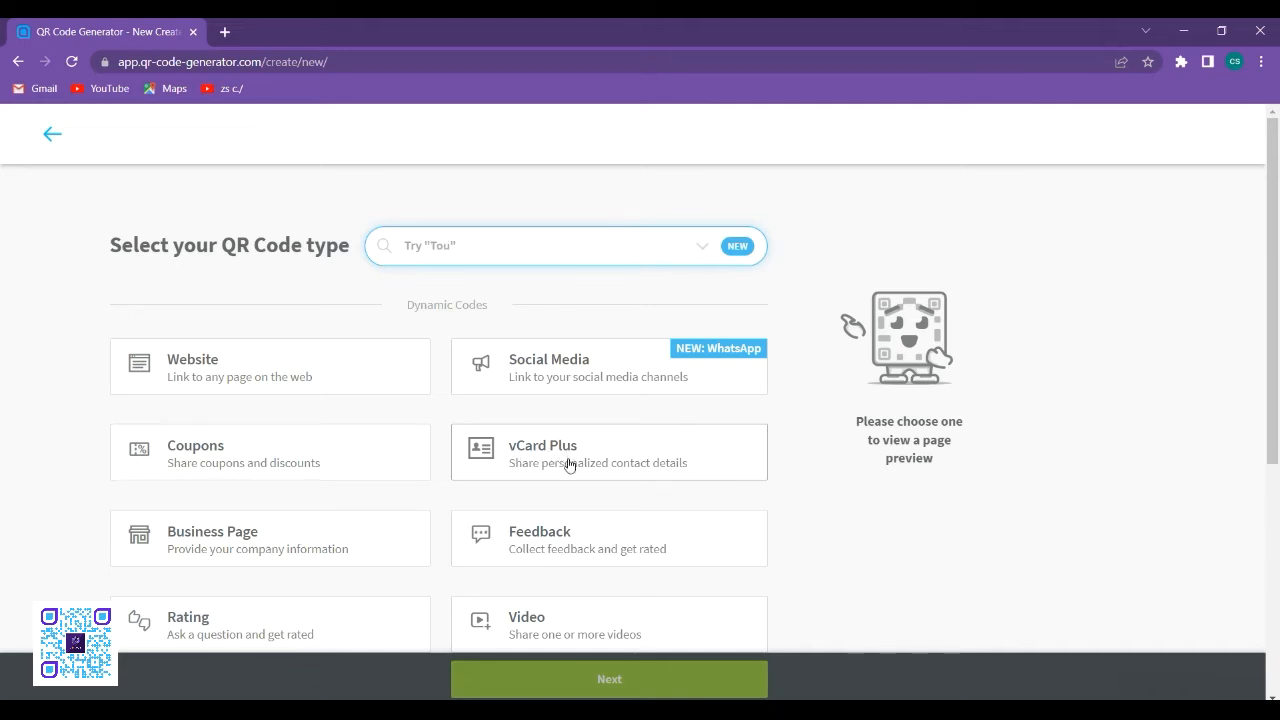
{"action": "left_click", "coordinate": [672, 458]}
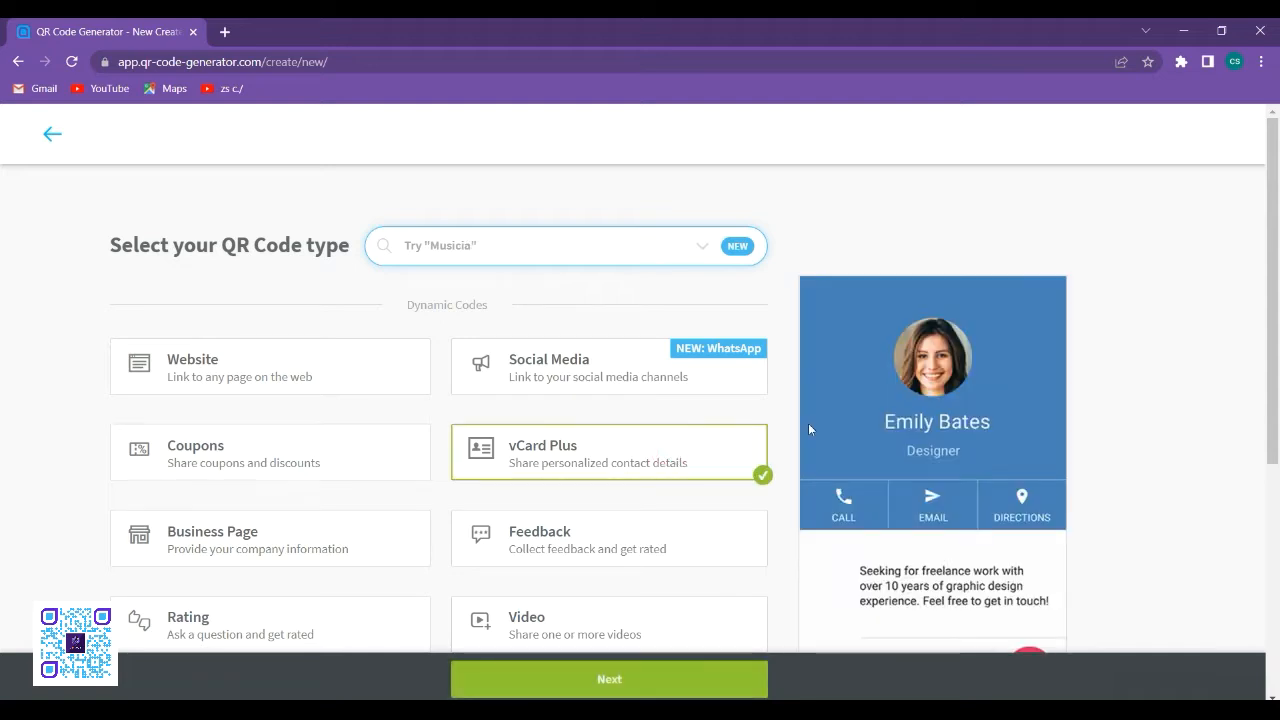
{"action": "scroll", "coordinate": [1240, 309], "scroll_direction": "down", "scroll_amount": 4}
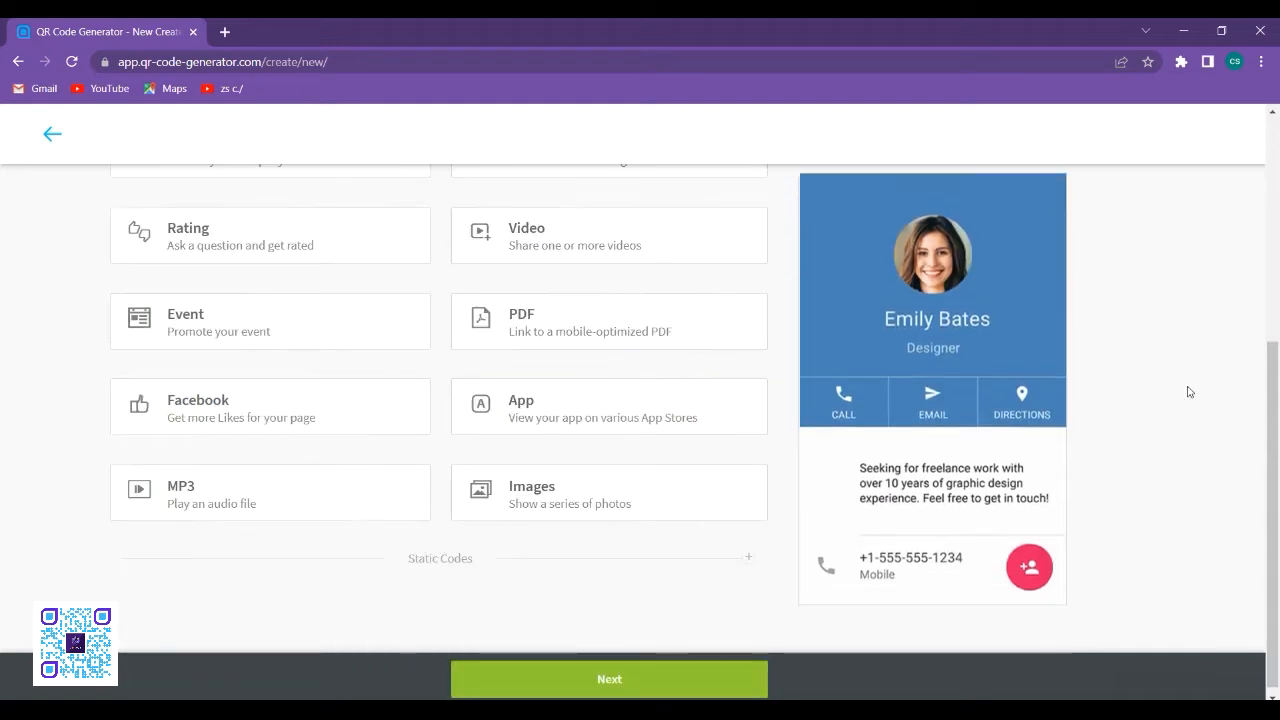
{"action": "left_click", "coordinate": [646, 677]}
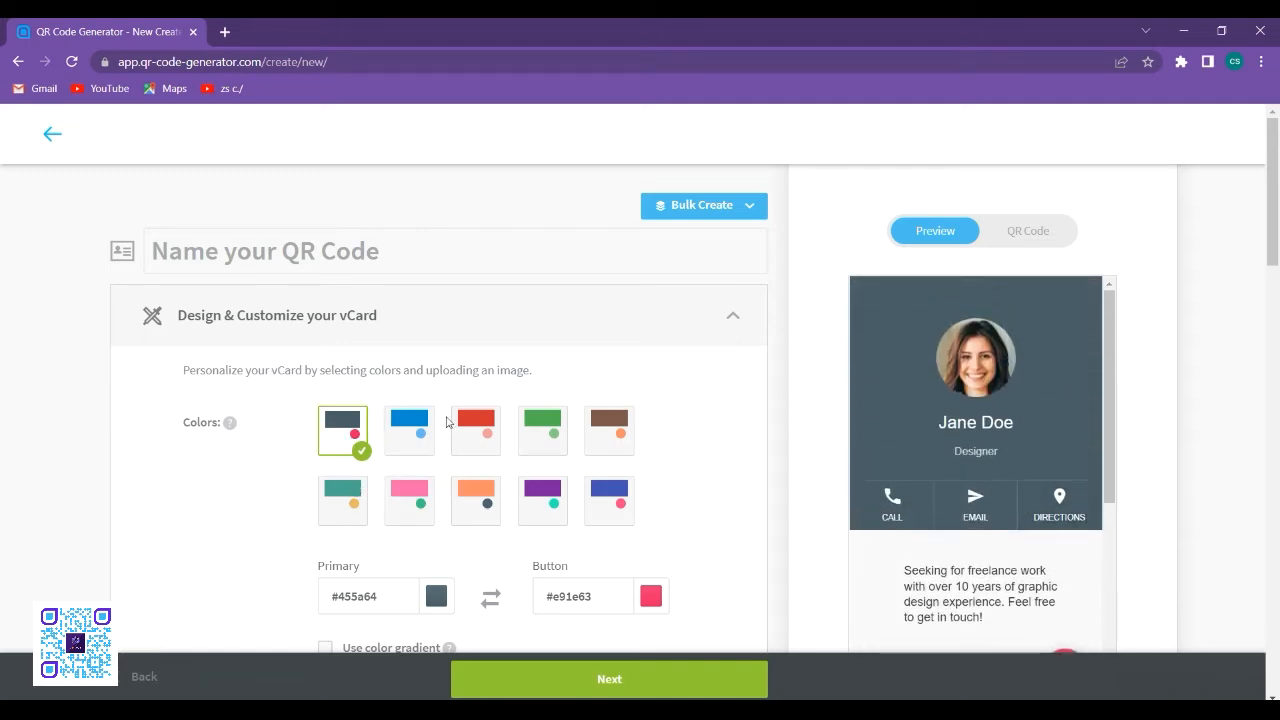
- Give the vCard the purple colour scheme with primary #7a1ea1 and set its button colour to blue #1d41e9
{"action": "left_click", "coordinate": [618, 500]}
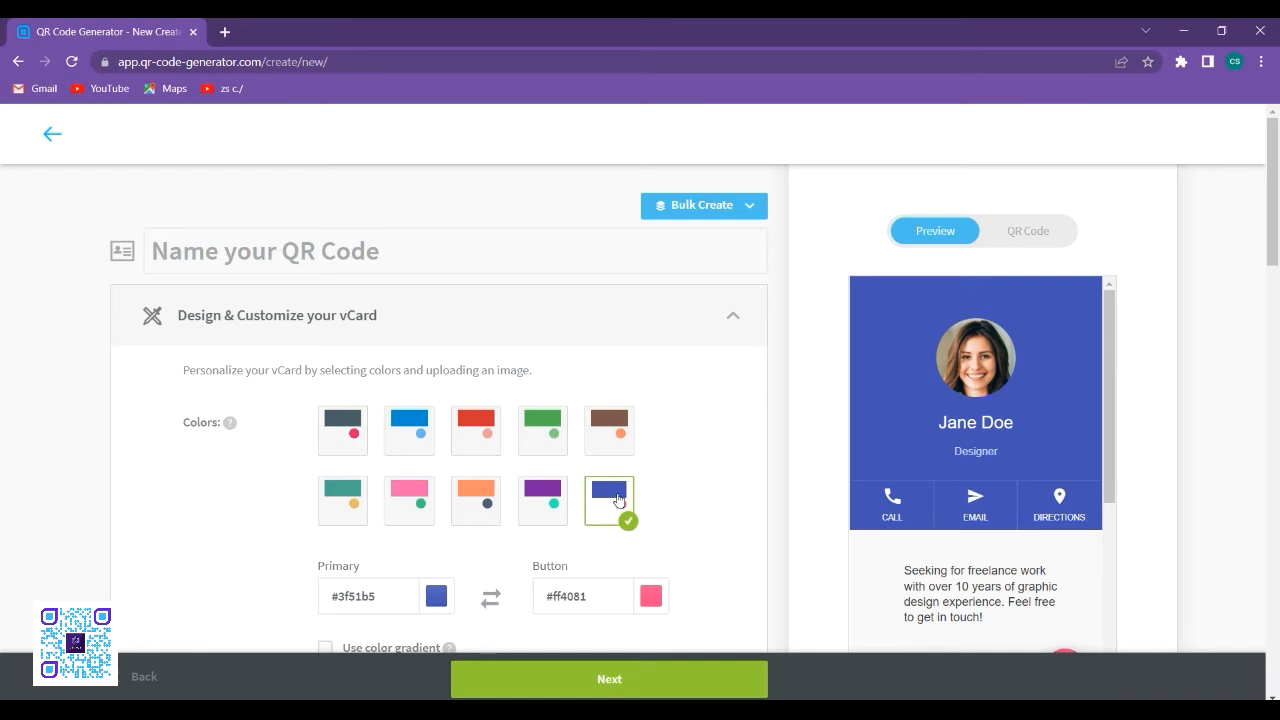
{"action": "left_click", "coordinate": [535, 505]}
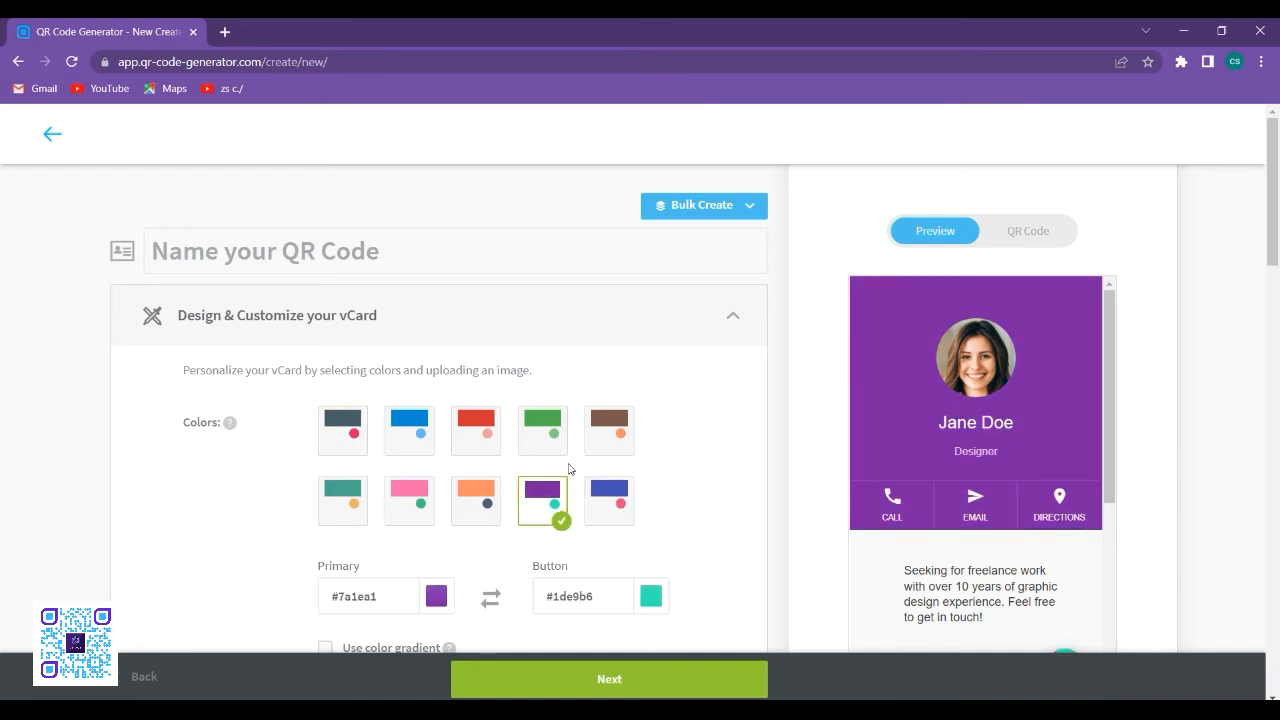
{"action": "scroll", "coordinate": [567, 466], "scroll_direction": "down", "scroll_amount": 4}
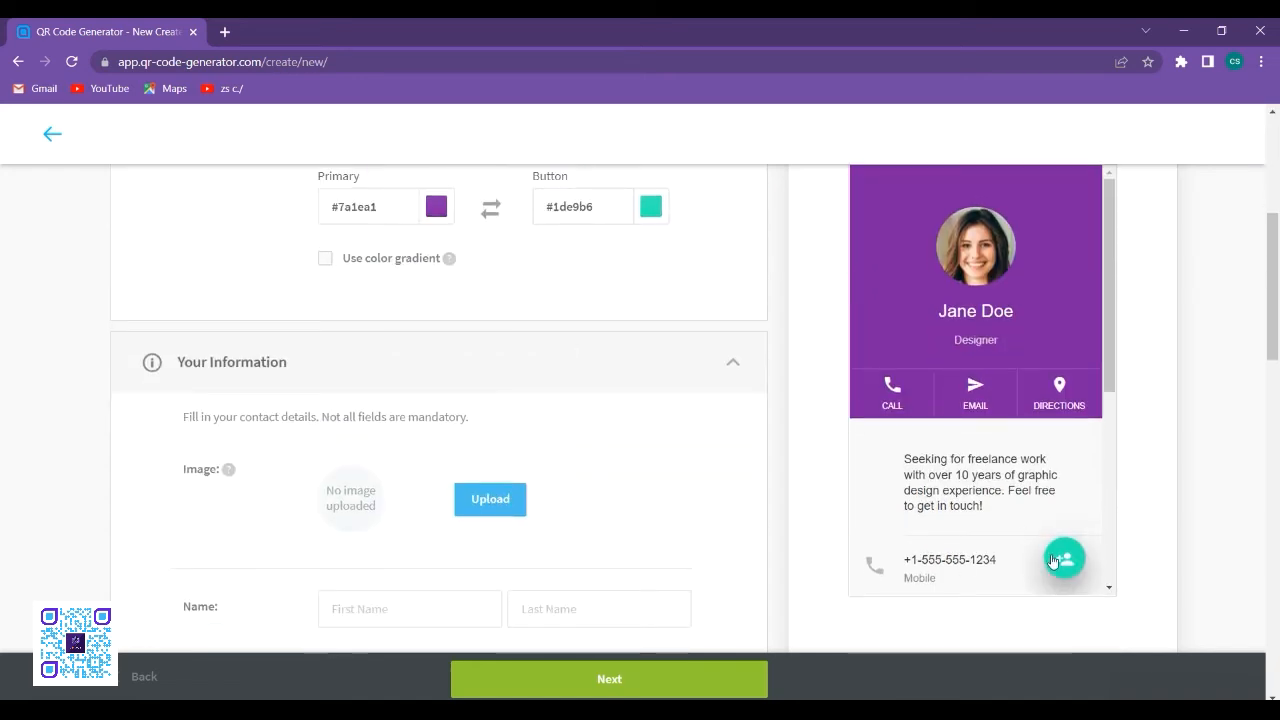
{"action": "left_click", "coordinate": [648, 210]}
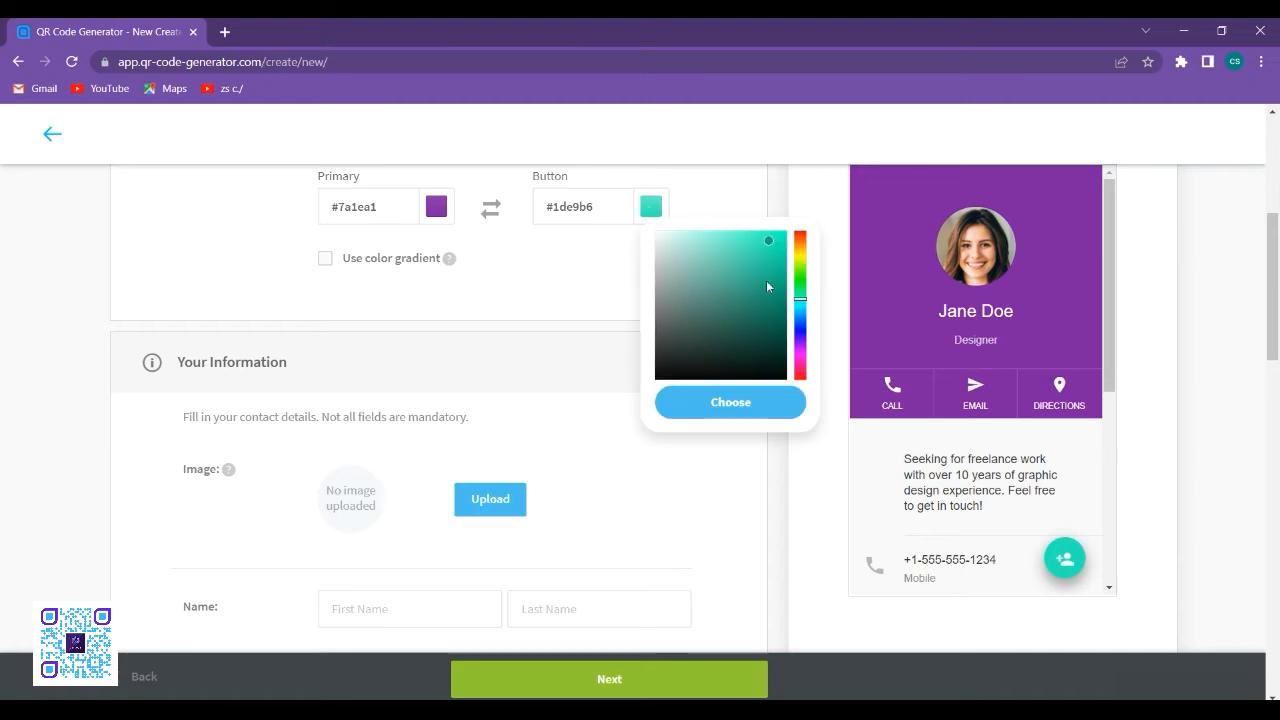
{"action": "left_click", "coordinate": [800, 325]}
{"action": "left_click", "coordinate": [757, 403]}
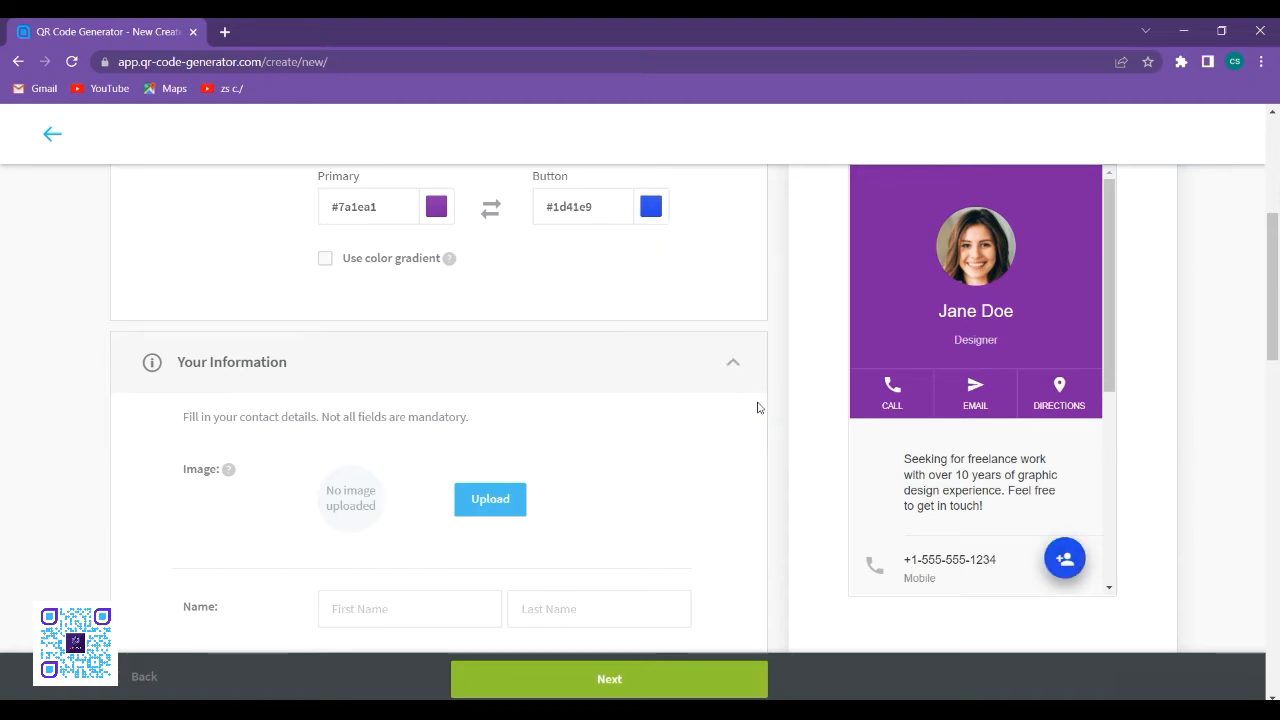
- Upload the image "cs guy" as the vCard picture, enlarging the circular crop to the full height of the image
{"action": "scroll", "coordinate": [540, 528], "scroll_direction": "down", "scroll_amount": 2}
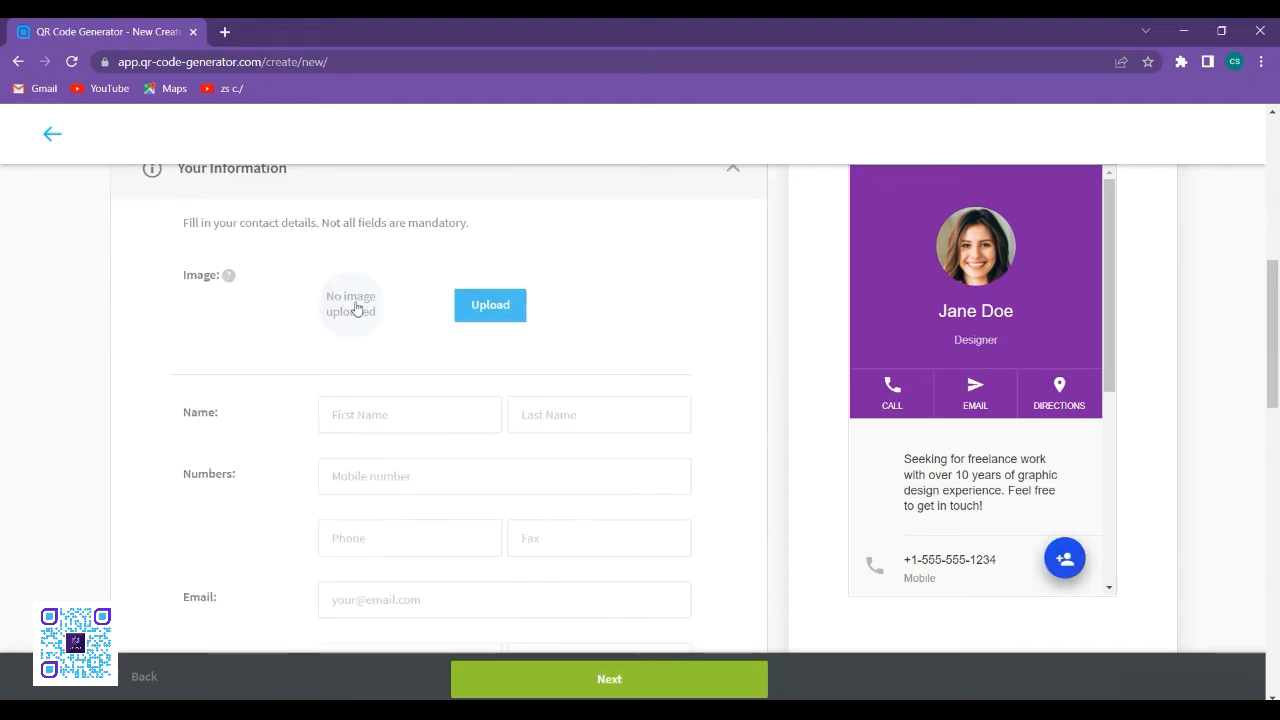
{"action": "left_click", "coordinate": [507, 314]}
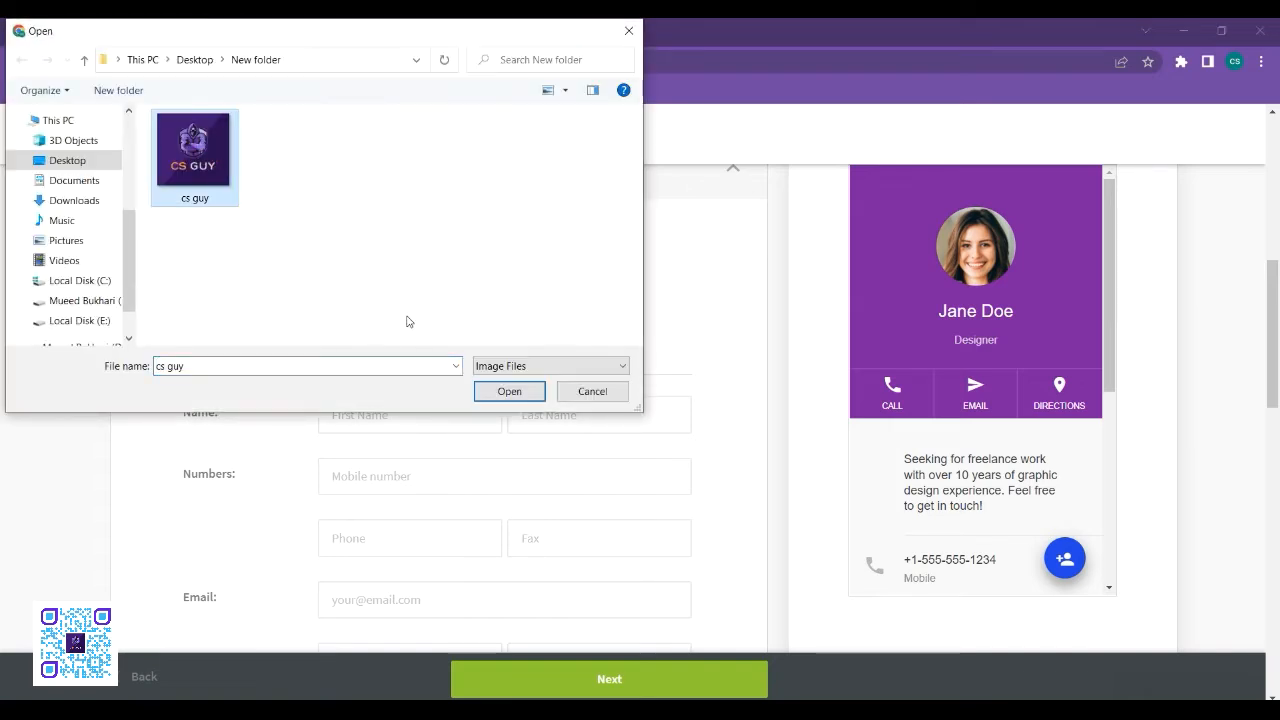
{"action": "left_click", "coordinate": [509, 391]}
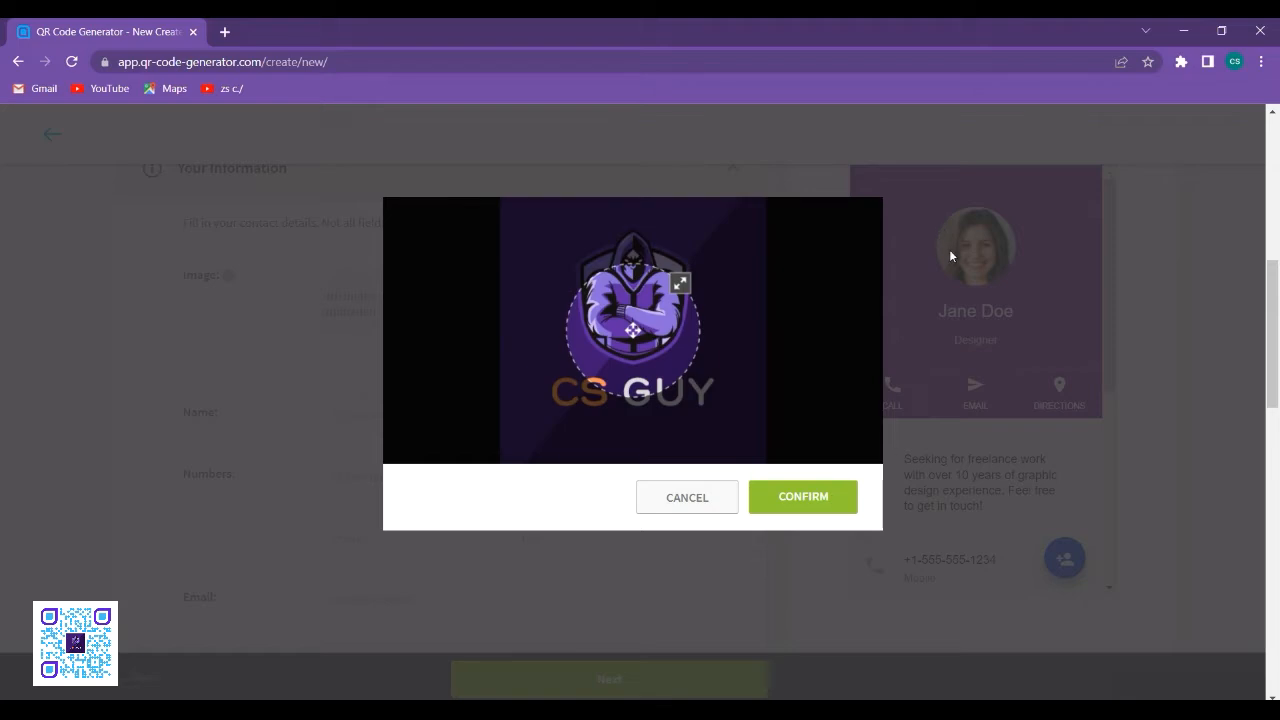
{"action": "left_click_drag", "start_coordinate": [680, 283], "coordinate": [886, 200]}
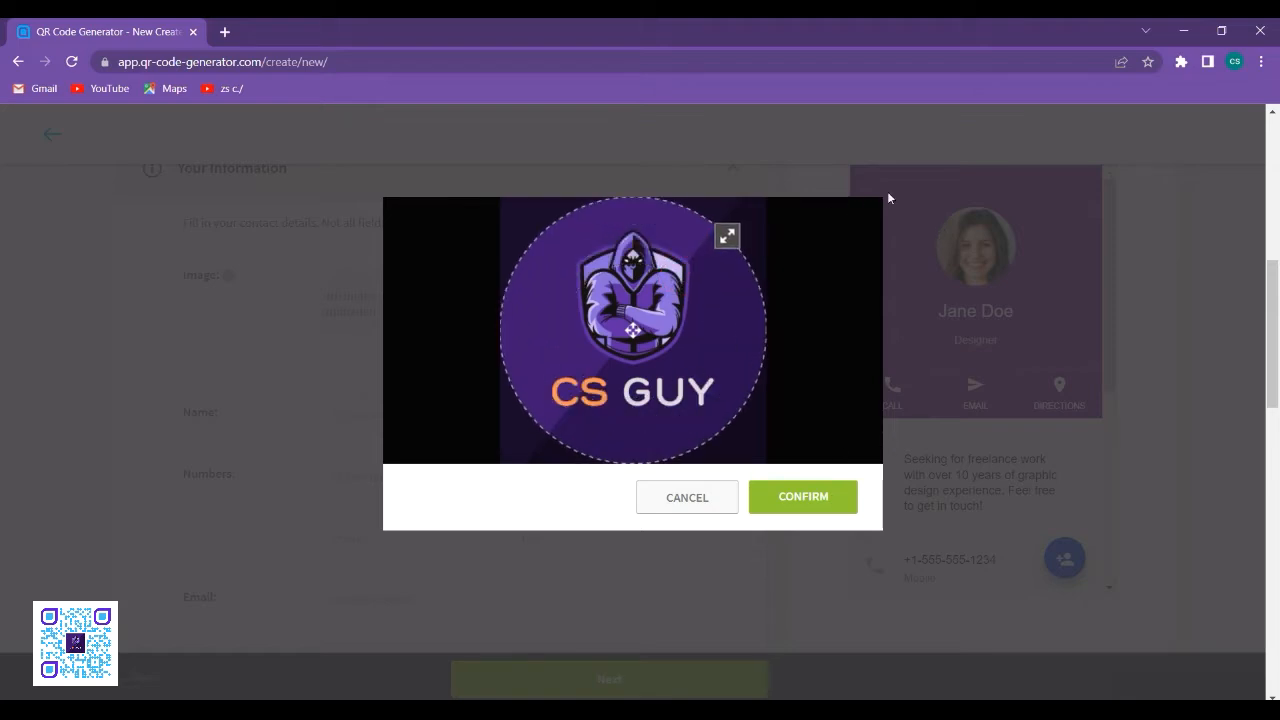
{"action": "left_click", "coordinate": [835, 500]}
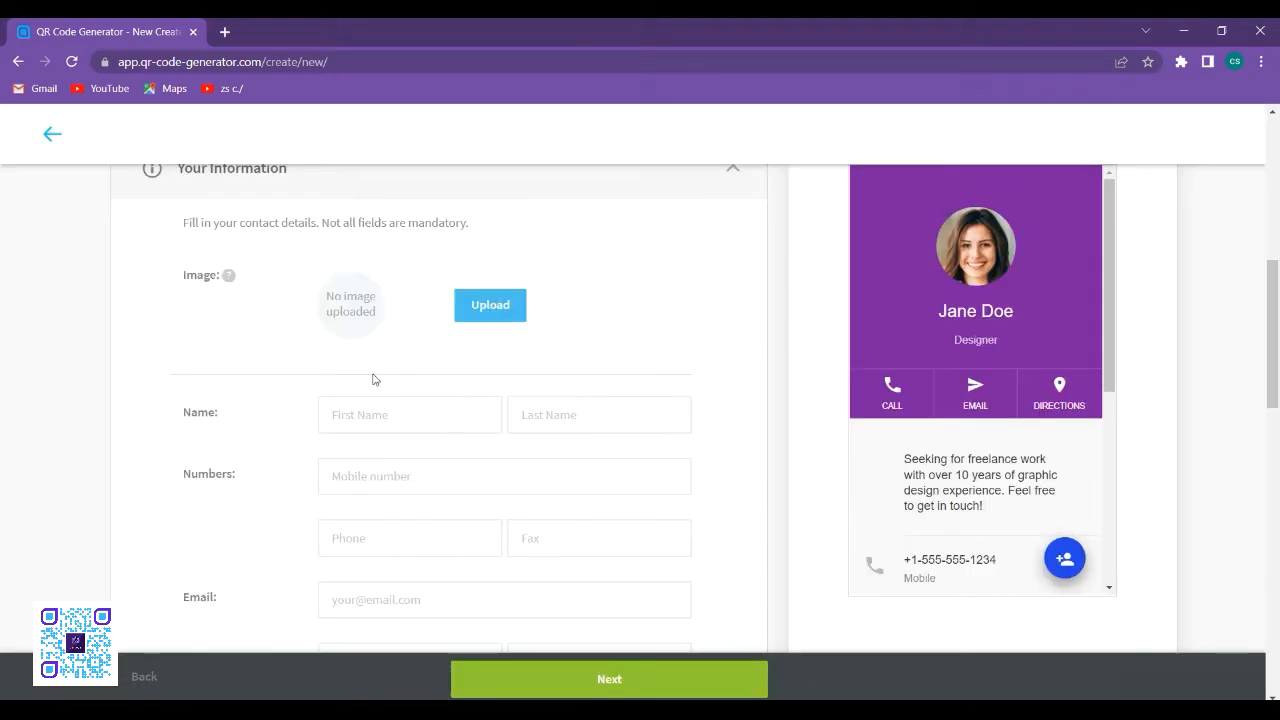
- Fill in the contact's first and last name using the saved suggestions
{"action": "left_click", "coordinate": [394, 414]}
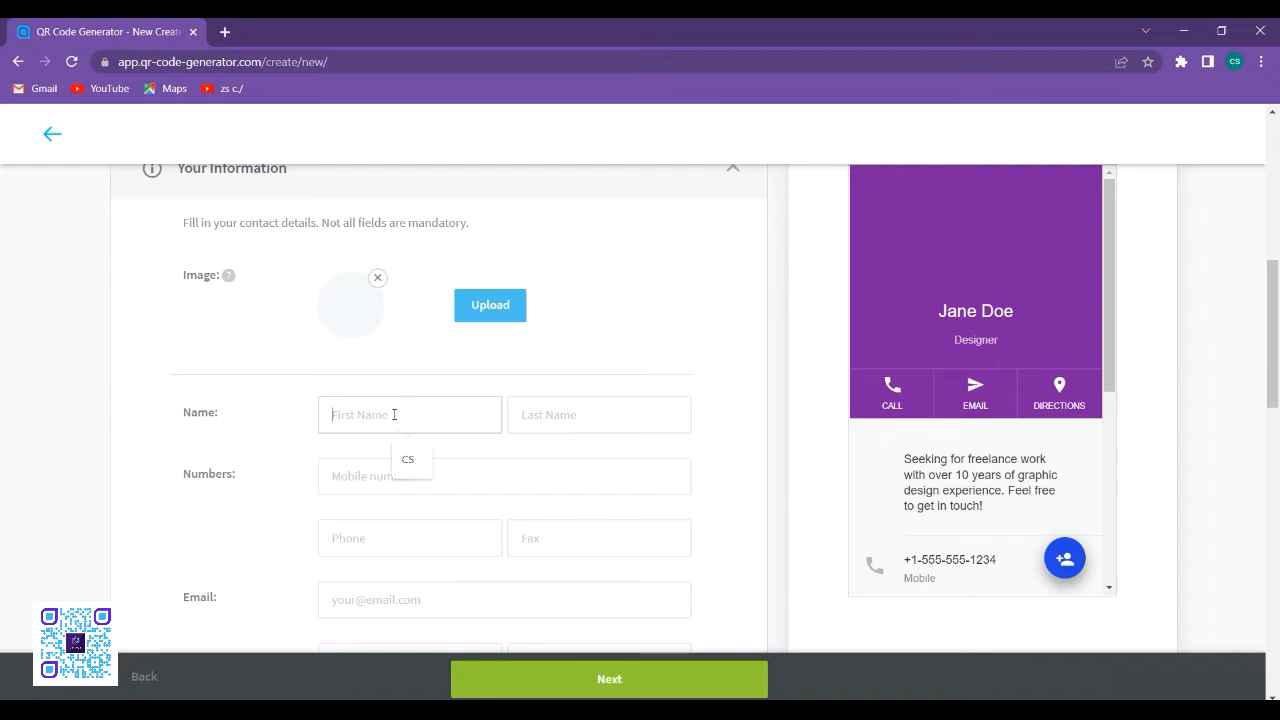
{"action": "left_click", "coordinate": [394, 414]}
{"action": "left_click", "coordinate": [405, 452]}
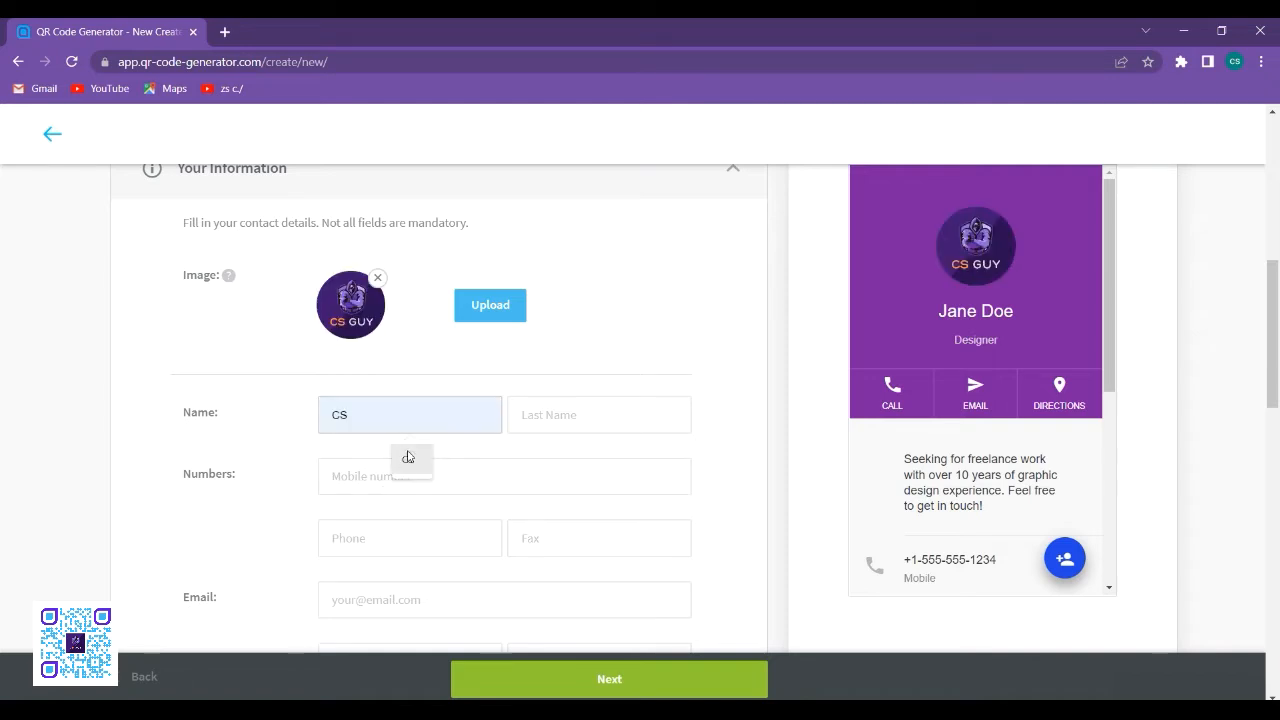
{"action": "left_click", "coordinate": [557, 418]}
{"action": "left_click", "coordinate": [597, 457]}
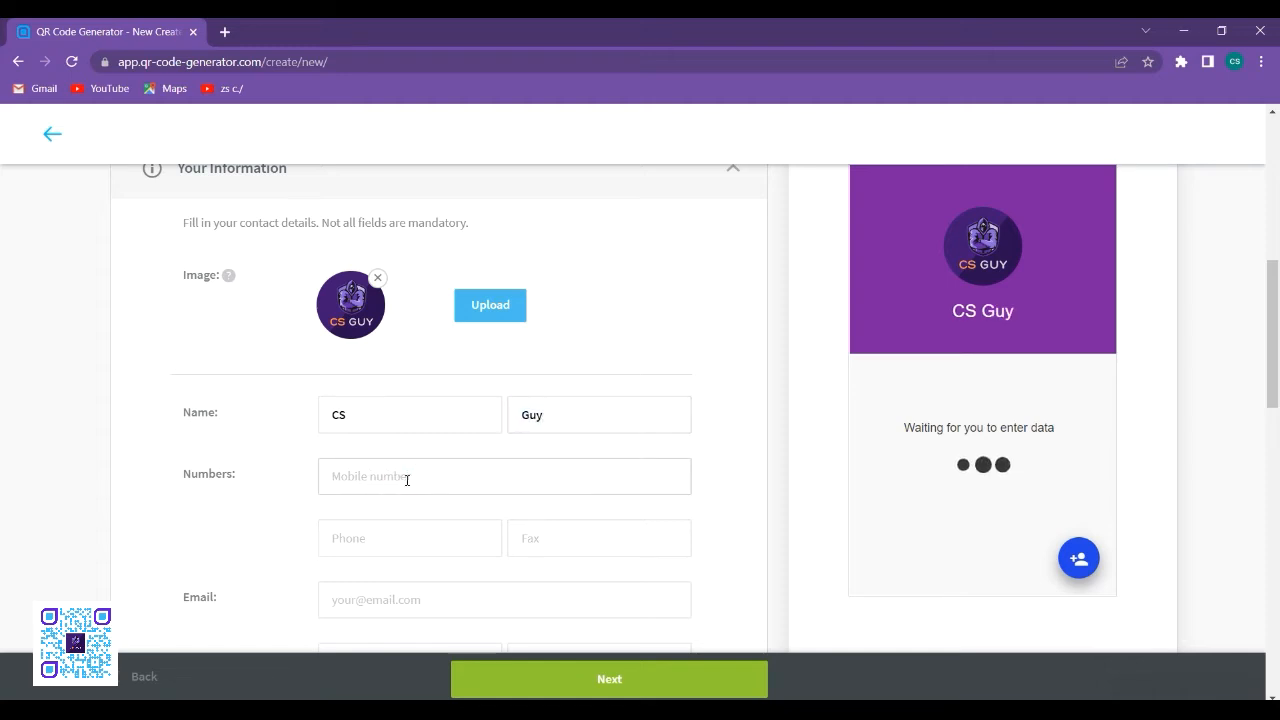
- Enter the contact's mobile number and fill in the e-mail address from the saved suggestion
{"action": "type", "text": "123456789"}
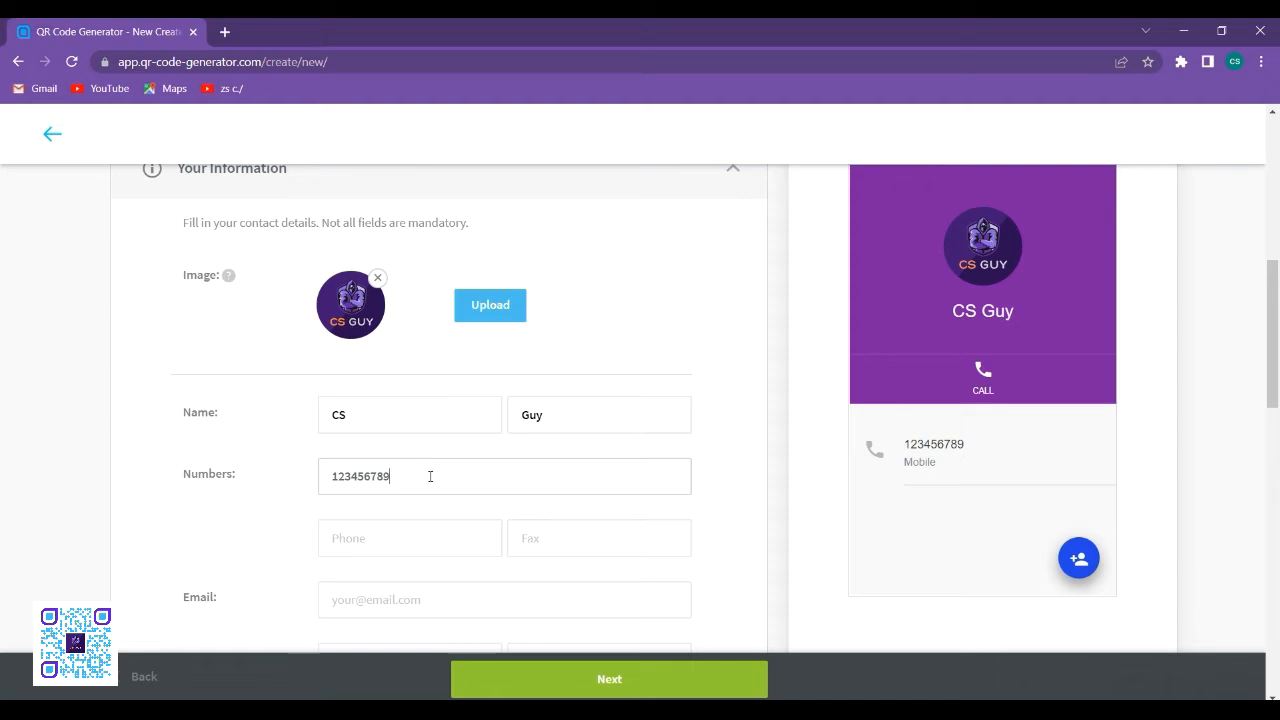
{"action": "scroll", "coordinate": [967, 417], "scroll_direction": "down", "scroll_amount": 2}
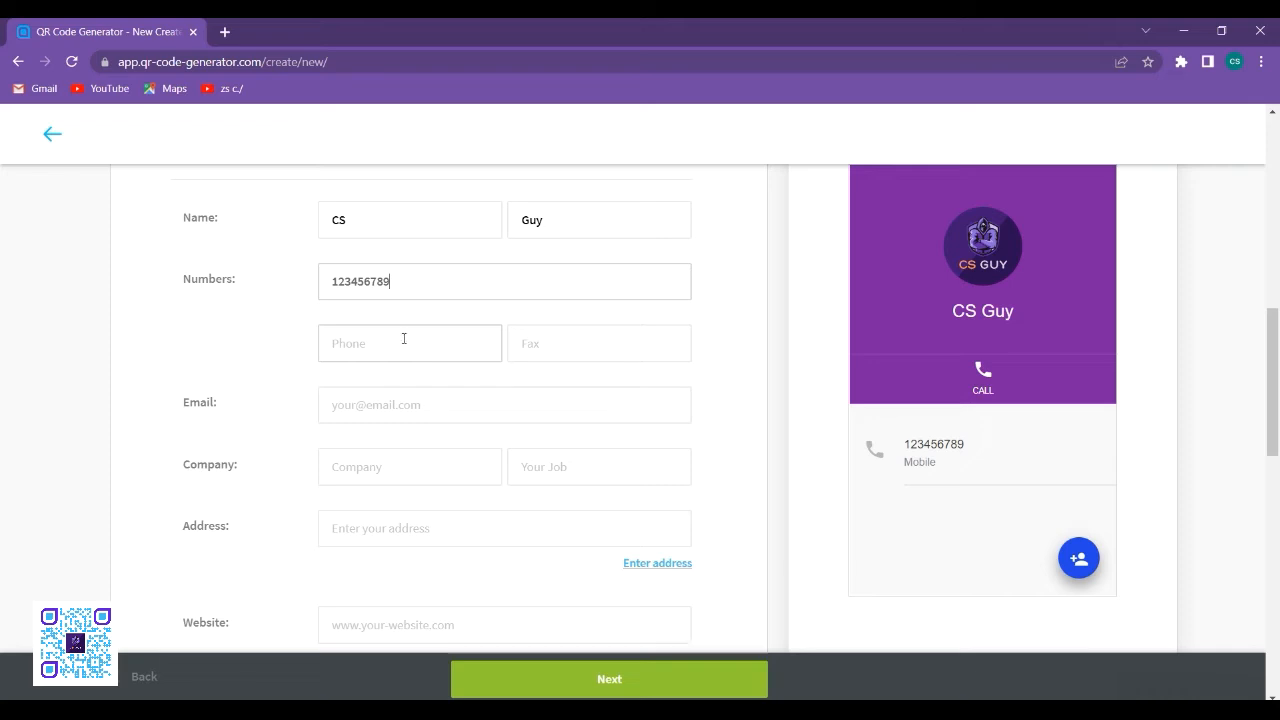
{"action": "left_click", "coordinate": [408, 408]}
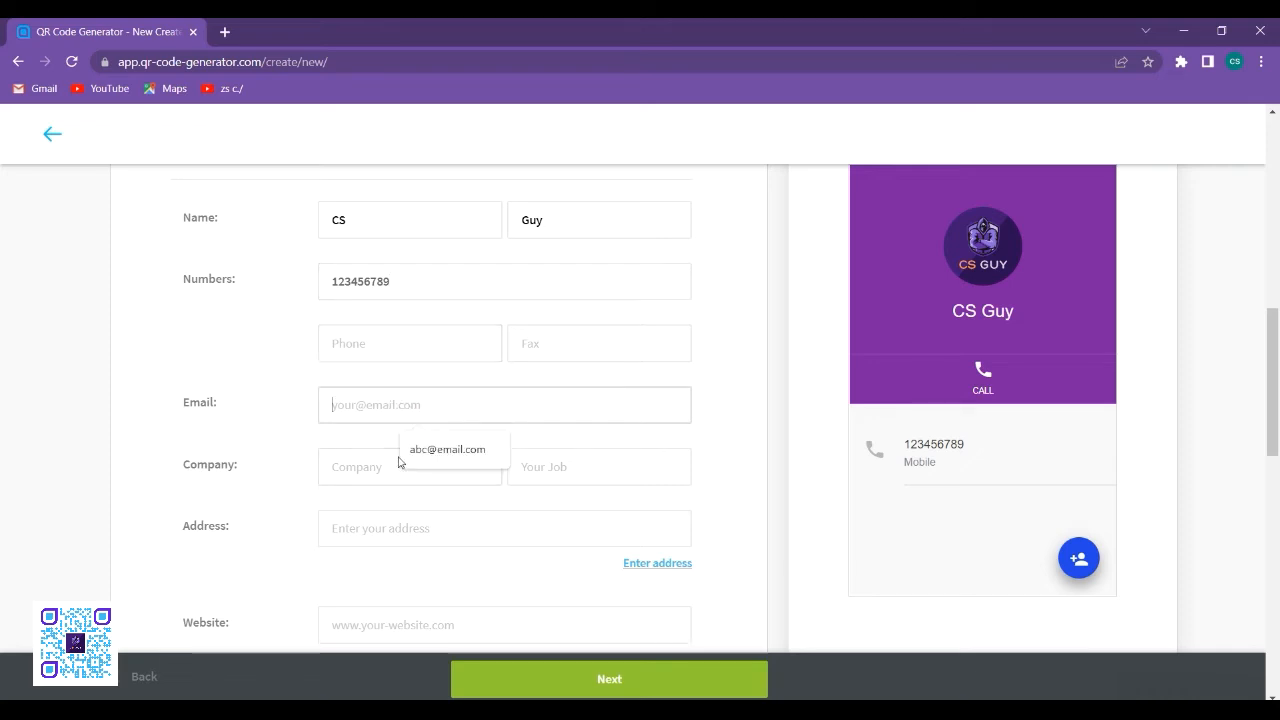
{"action": "left_click", "coordinate": [417, 449]}
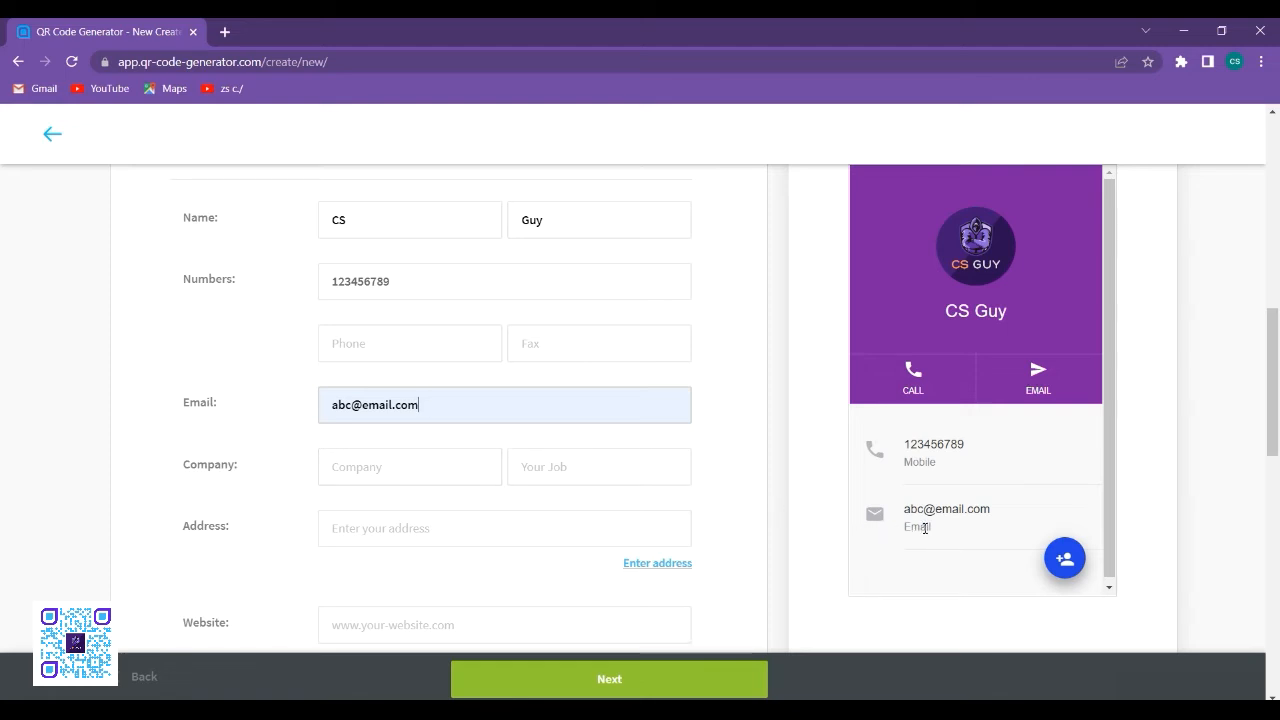
- Set the contact's job to "software engineer" and enter a placeholder postal address
{"action": "scroll", "coordinate": [420, 466], "scroll_direction": "down", "scroll_amount": 2}
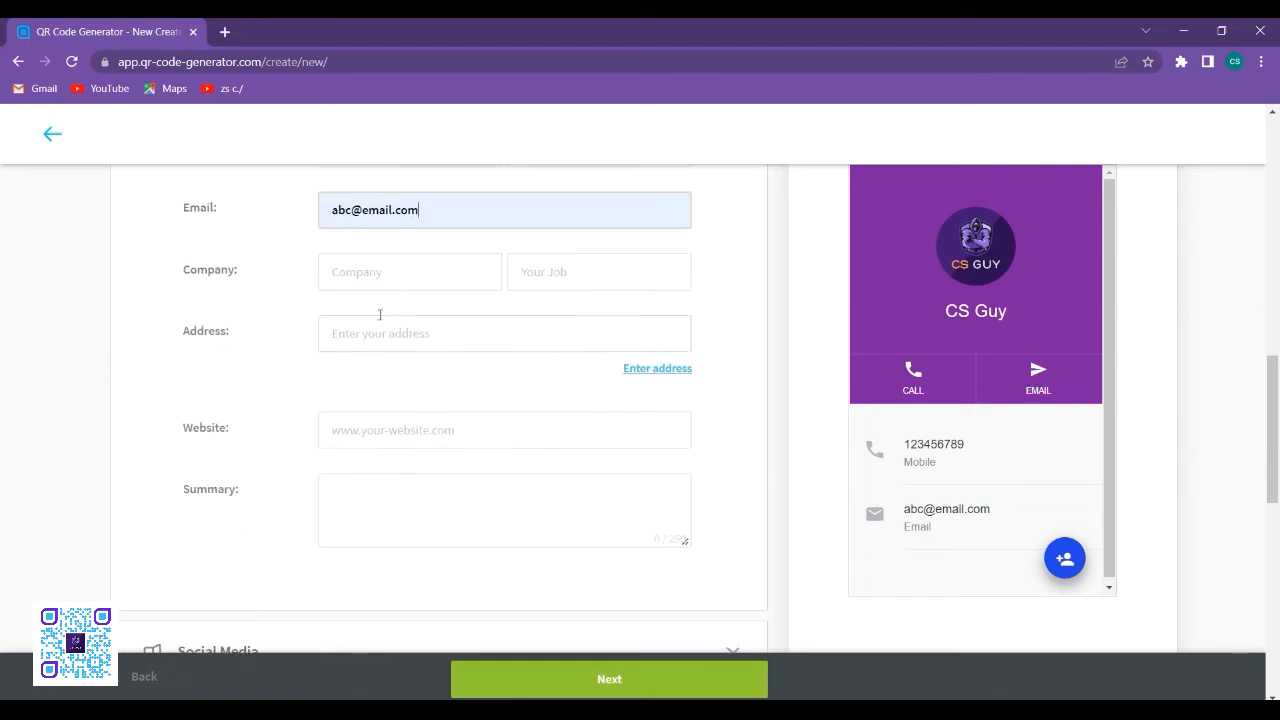
{"action": "left_click", "coordinate": [603, 273]}
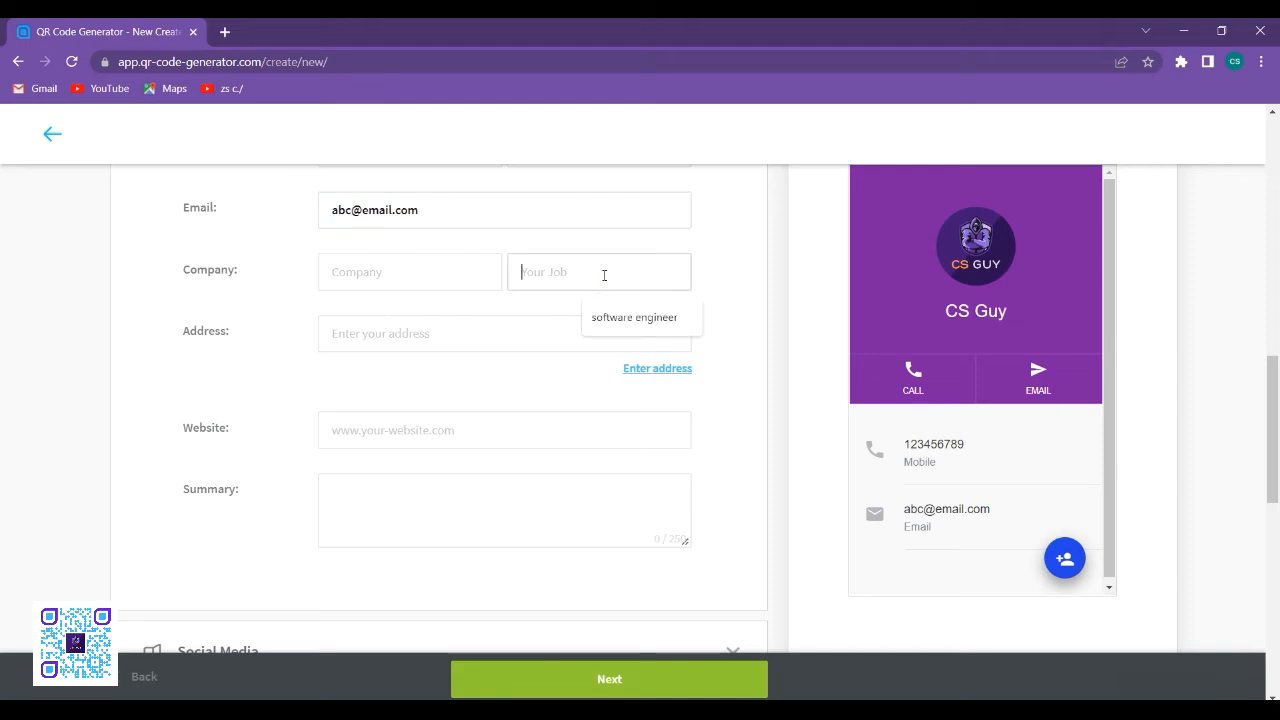
{"action": "left_click", "coordinate": [629, 317]}
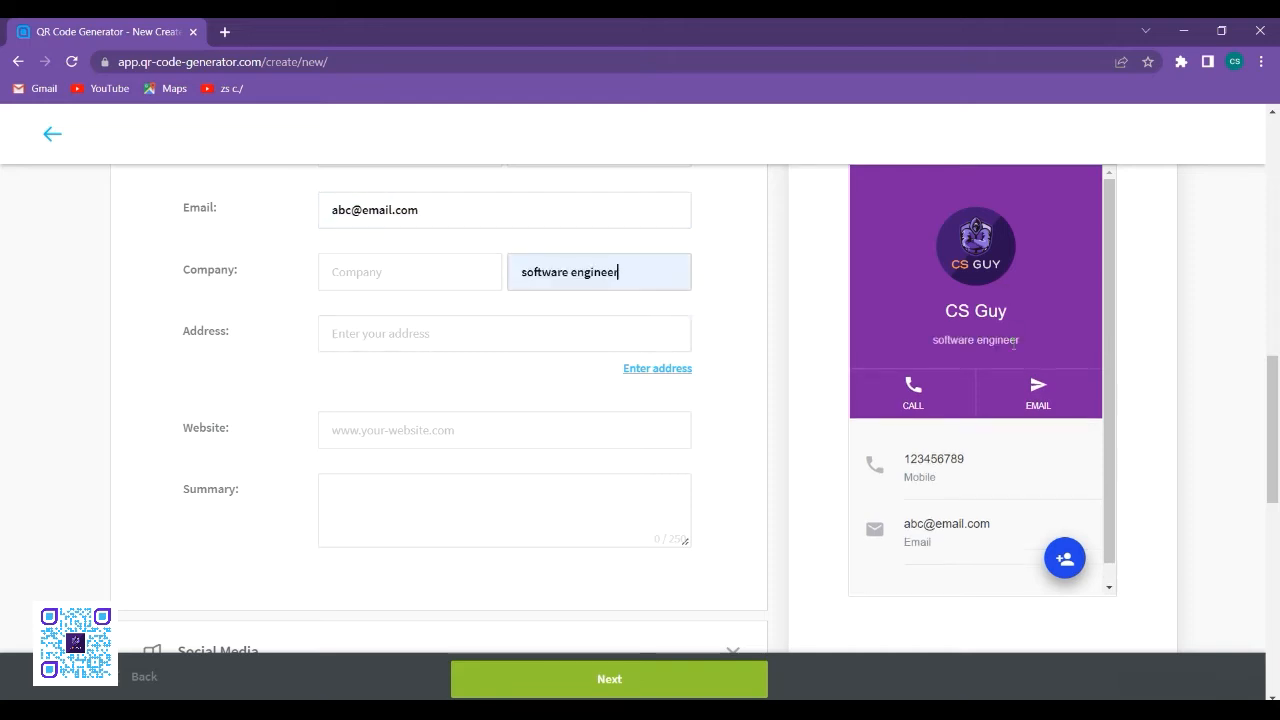
{"action": "left_click", "coordinate": [424, 335]}
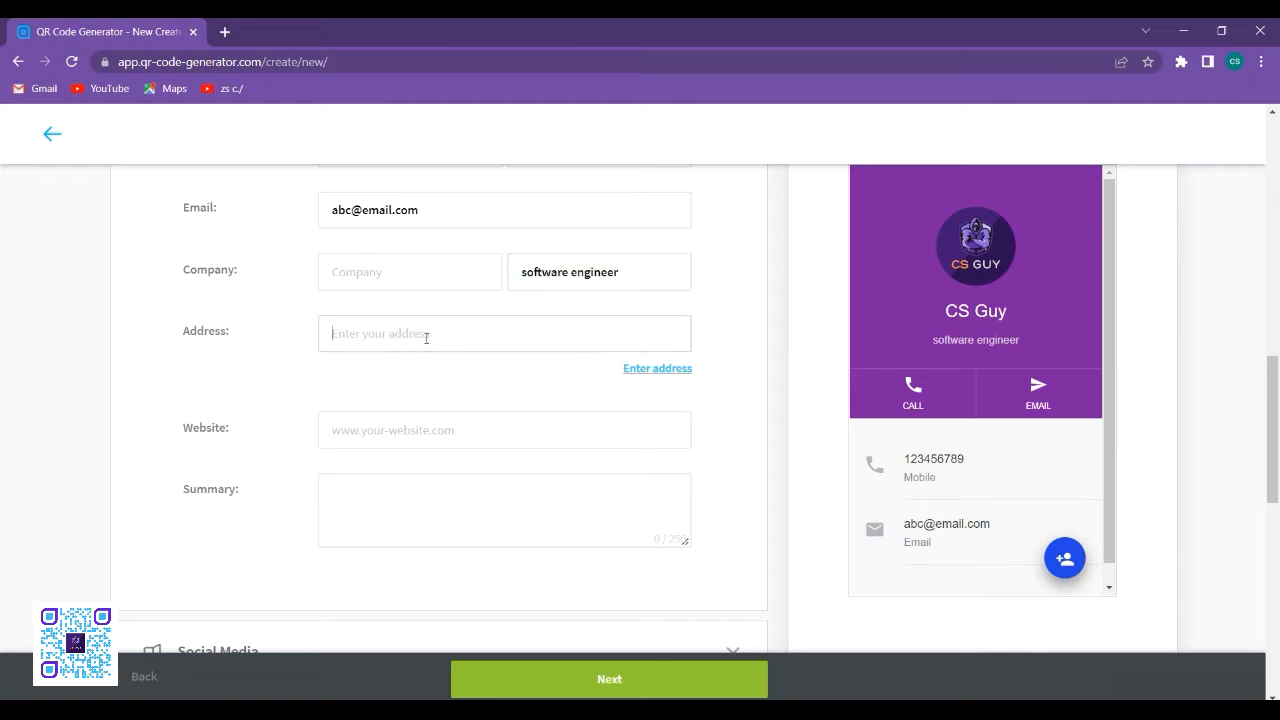
{"action": "type", "text": "xyzxyzxzyzxzyz"}
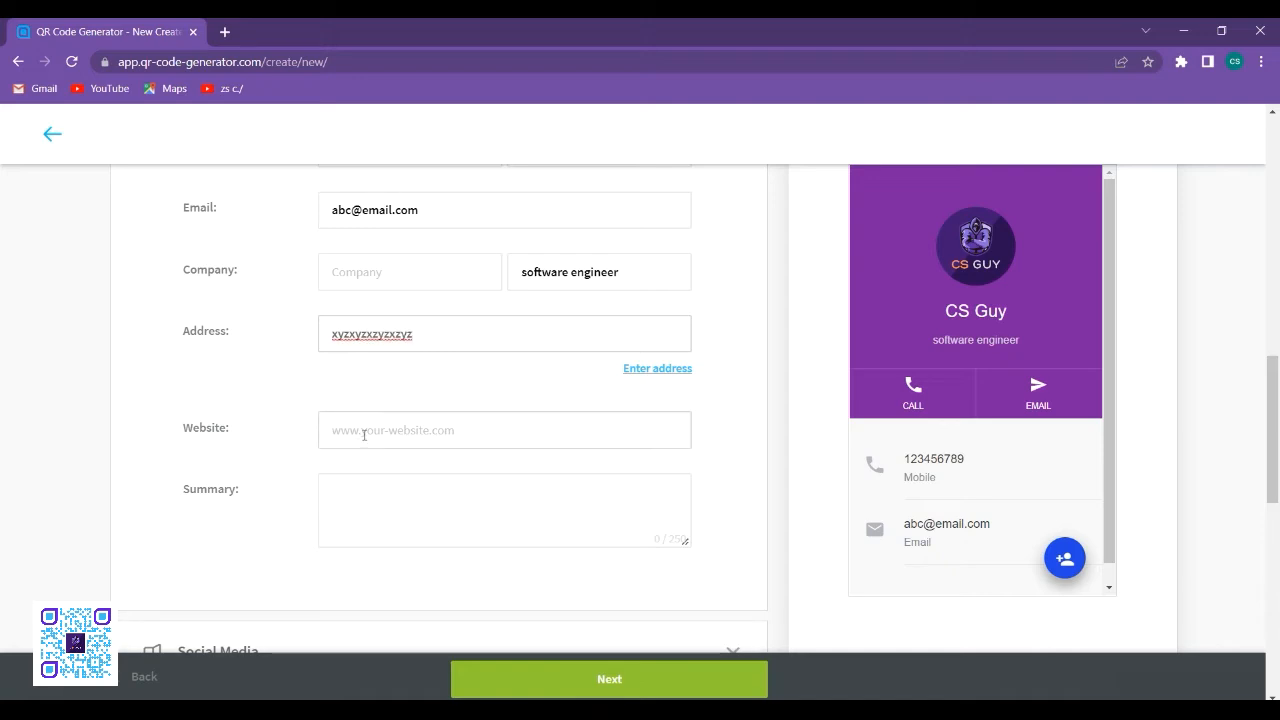
- Paste the copied YouTube channel URL as the website and enter "summary:" followed by the same URL as the summary
{"action": "right_click", "coordinate": [430, 430]}
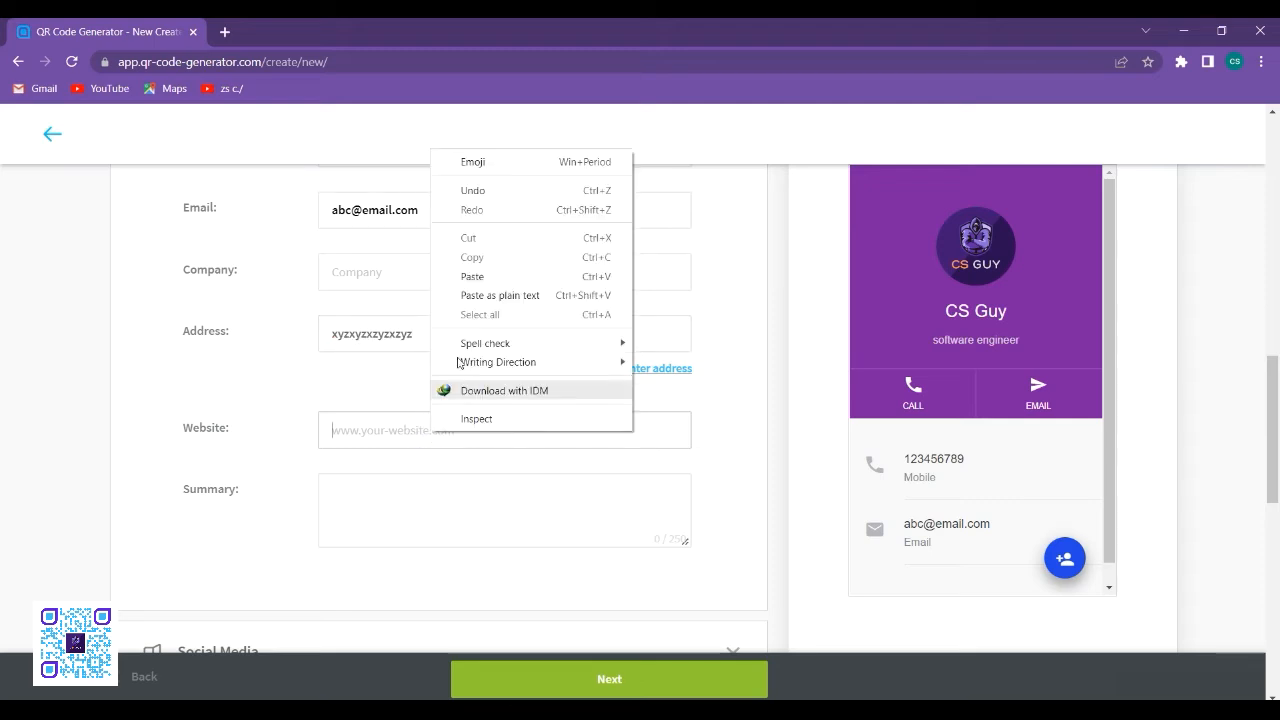
{"action": "left_click", "coordinate": [478, 278]}
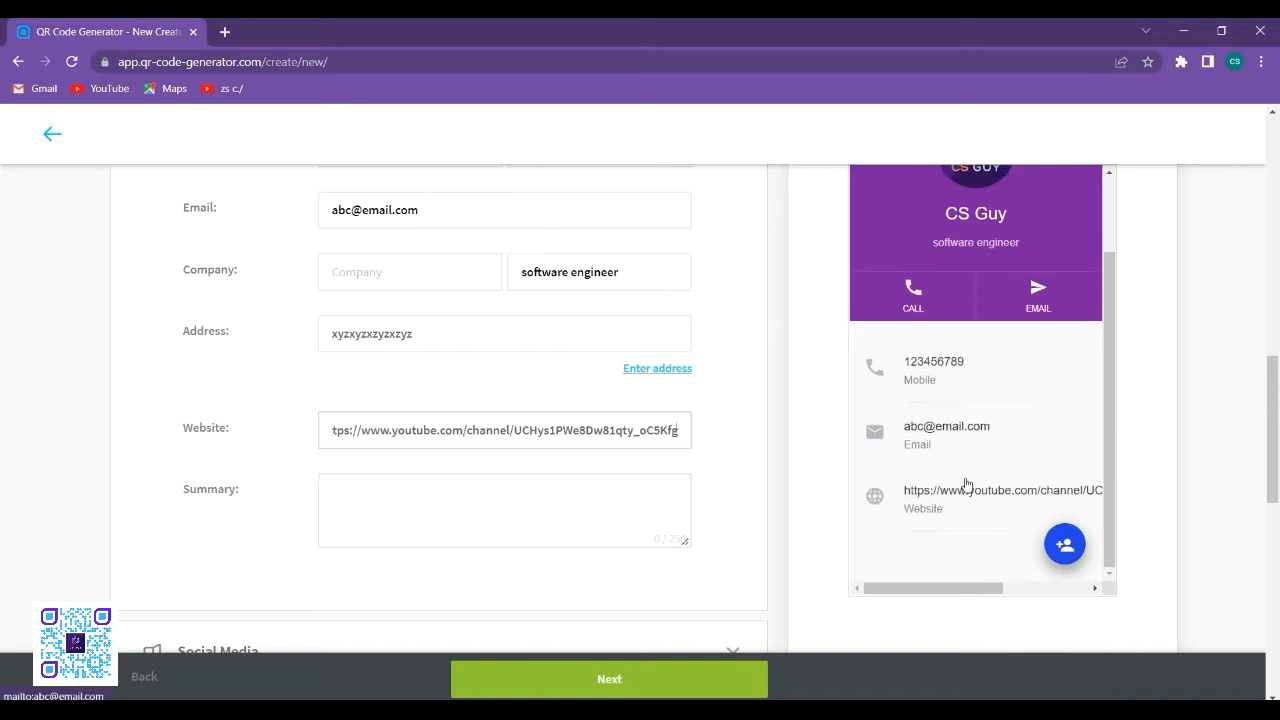
{"action": "left_click", "coordinate": [519, 494]}
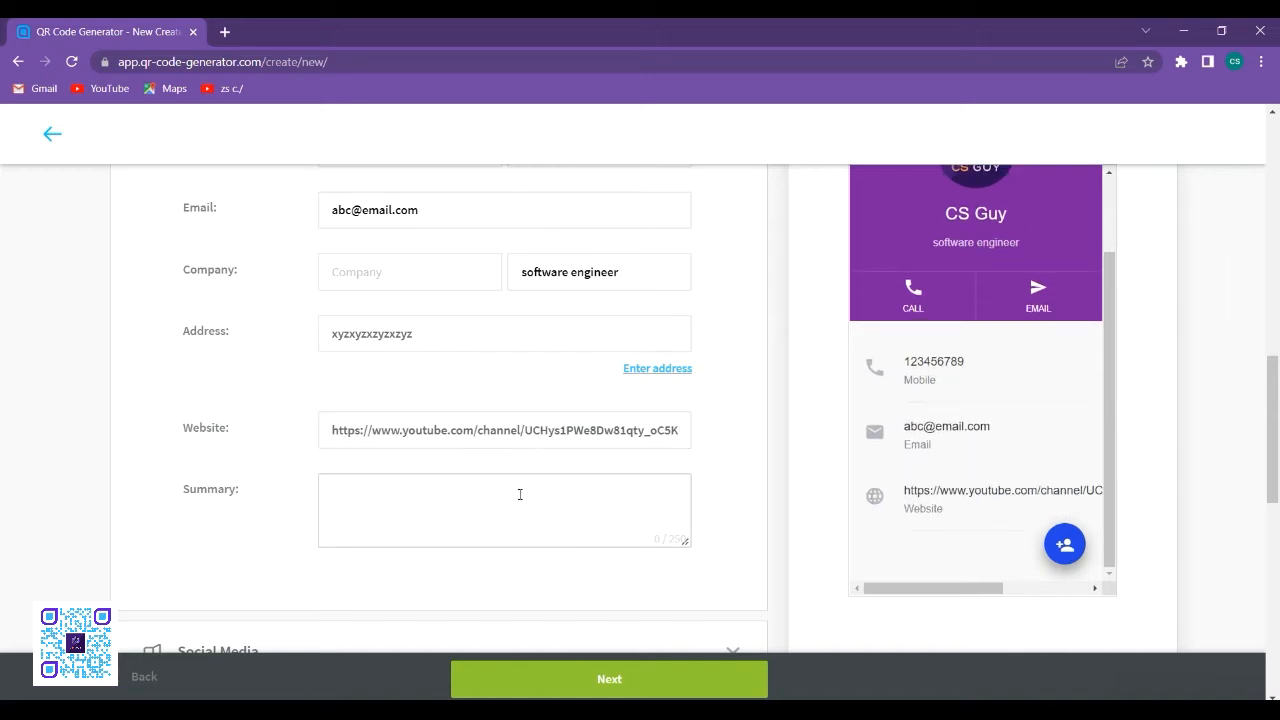
{"action": "type", "text": "summary:"}
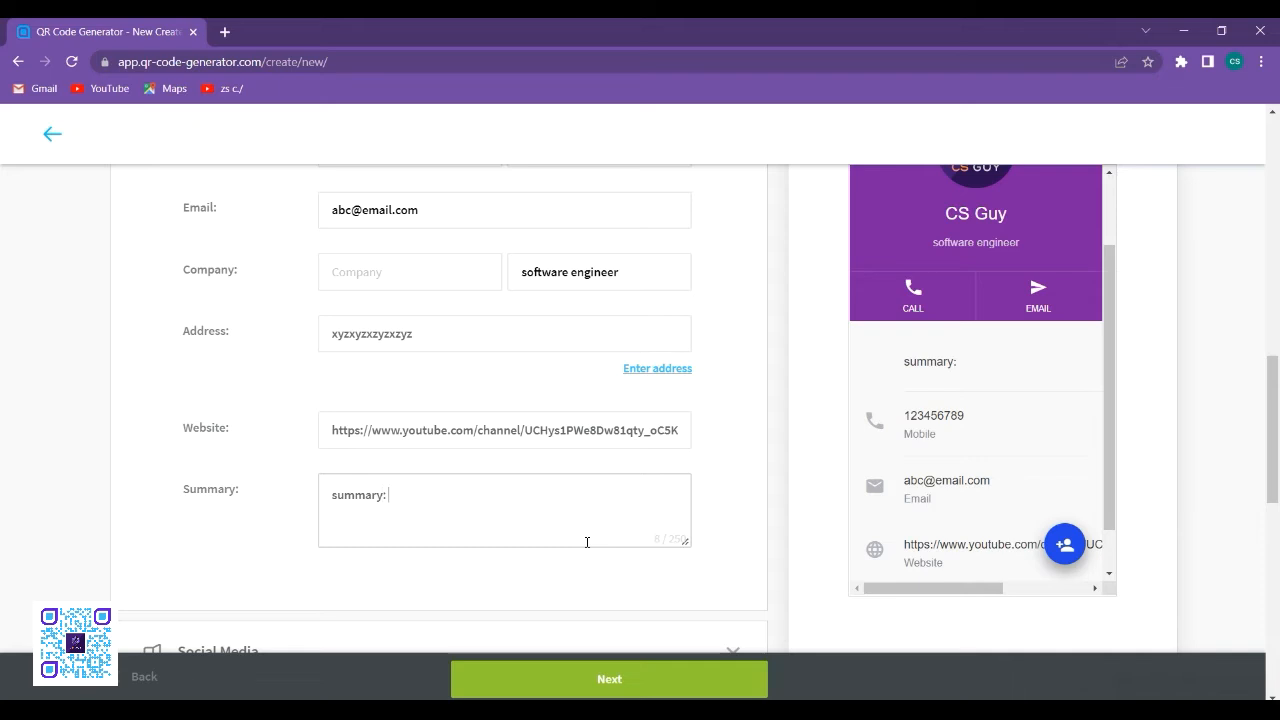
{"action": "type", "text": "https://www.youtube.com/channel/UCHys1PWe8Dw81qty_oC5Kfg"}
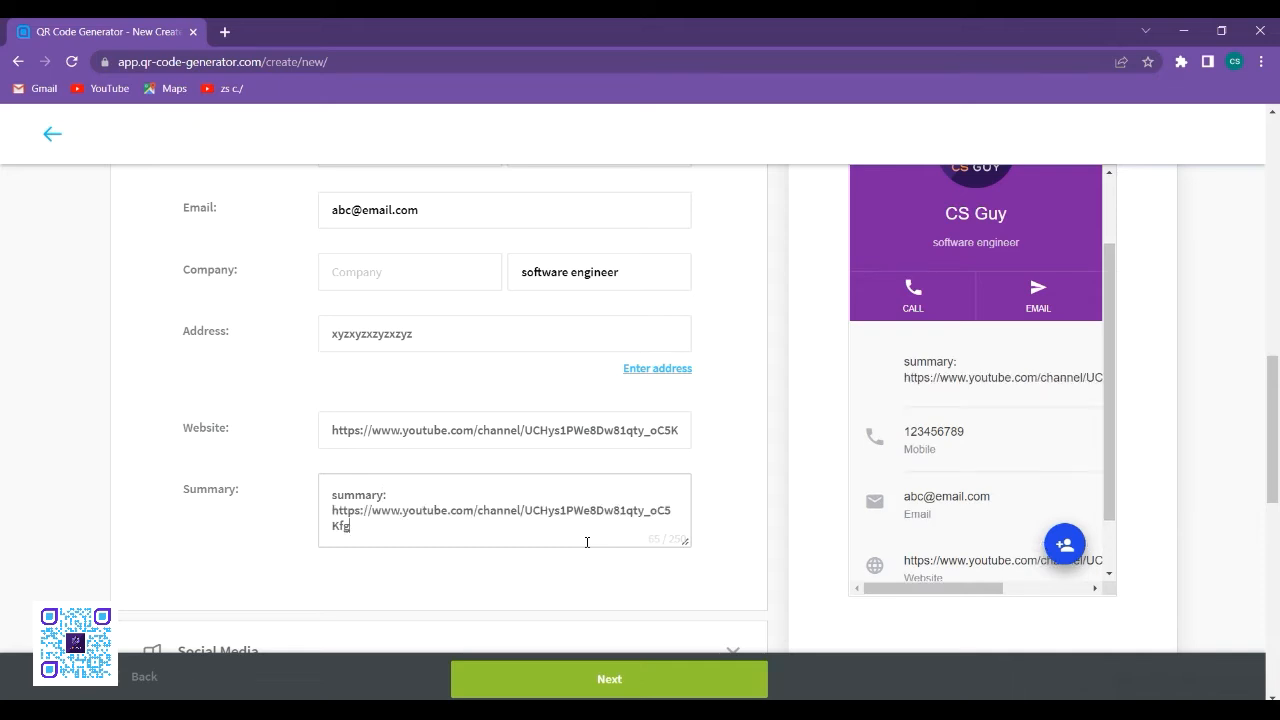
- Upload the image "cs guy" as the welcome screen logo, extending the crop area to the image's top edge
{"action": "scroll", "coordinate": [1016, 448], "scroll_direction": "down", "scroll_amount": 1}
{"action": "scroll", "coordinate": [965, 400], "scroll_direction": "up", "scroll_amount": 2}
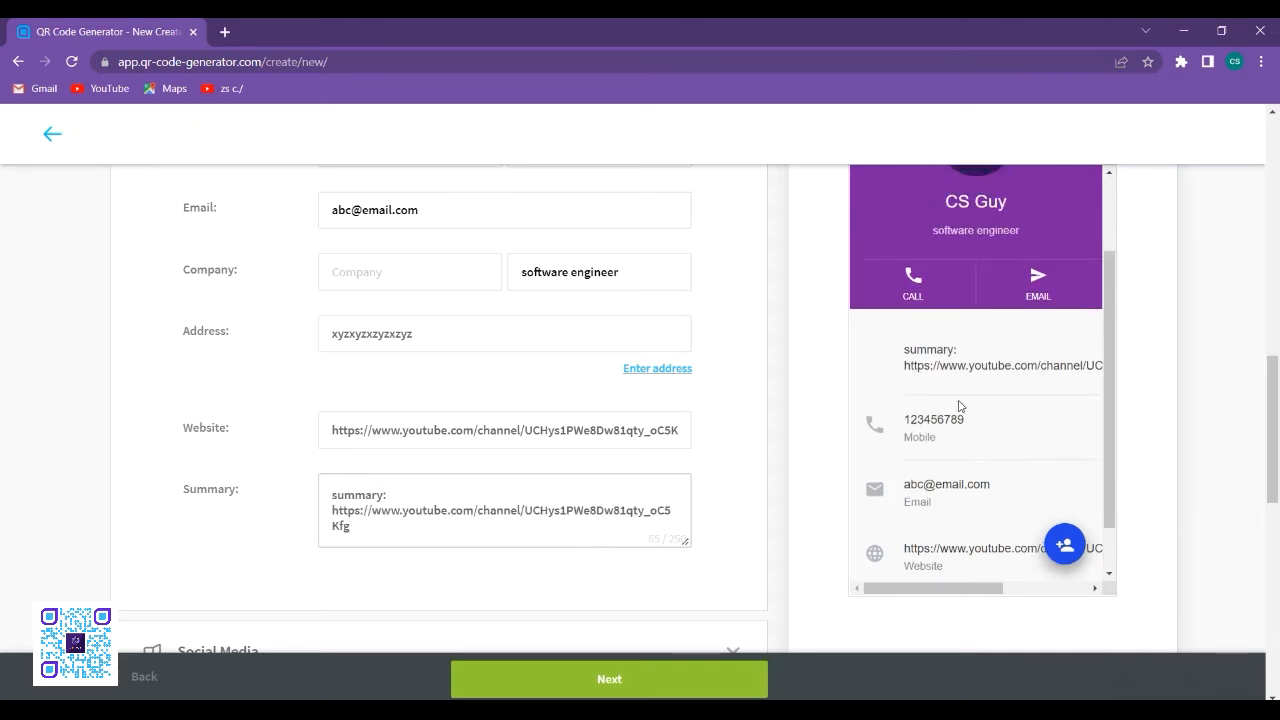
{"action": "scroll", "coordinate": [985, 460], "scroll_direction": "down", "scroll_amount": 2}
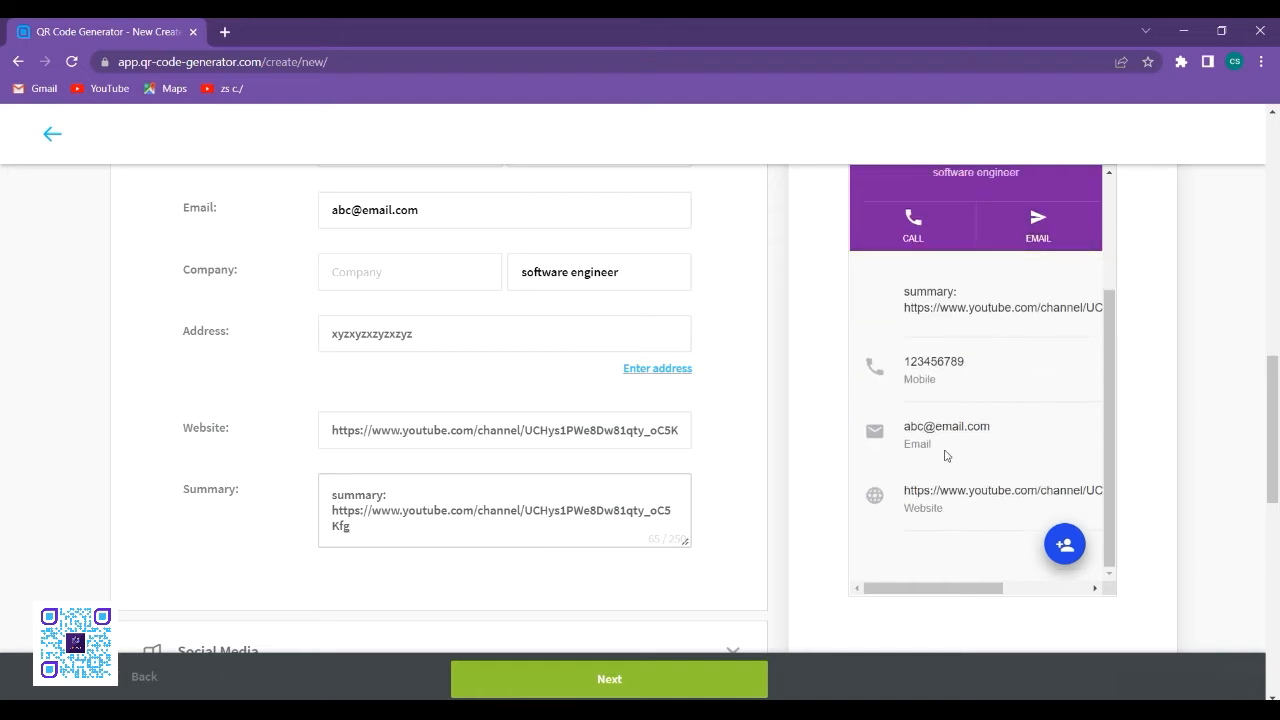
{"action": "scroll", "coordinate": [948, 440], "scroll_direction": "up", "scroll_amount": 2}
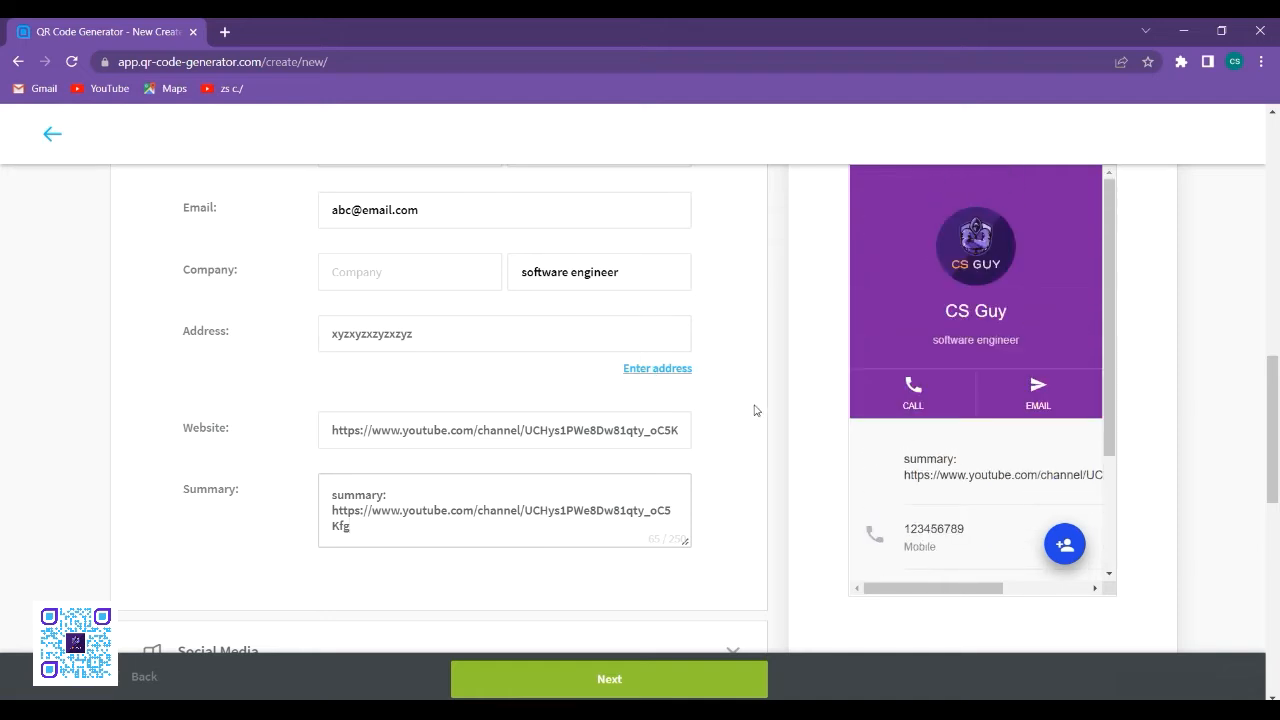
{"action": "scroll", "coordinate": [911, 408], "scroll_direction": "down", "scroll_amount": 2}
{"action": "scroll", "coordinate": [831, 483], "scroll_direction": "down", "scroll_amount": 5}
{"action": "scroll", "coordinate": [754, 443], "scroll_direction": "up", "scroll_amount": 2}
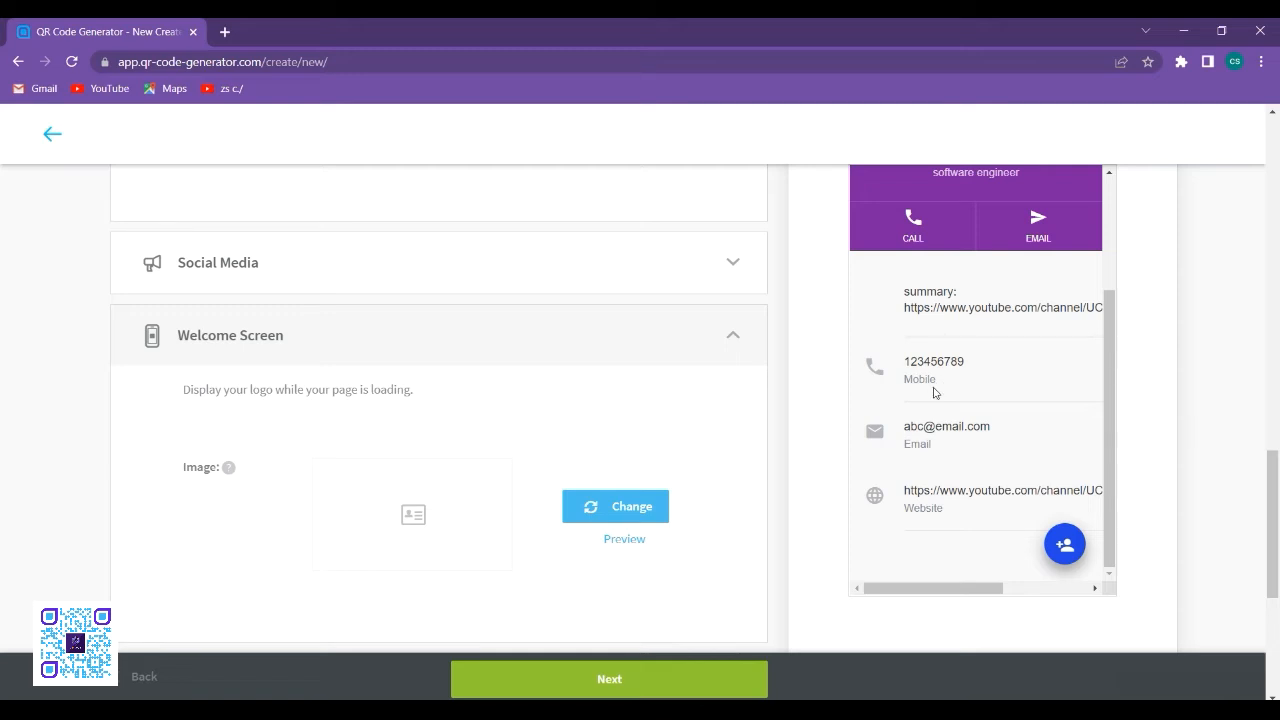
{"action": "left_click", "coordinate": [638, 516]}
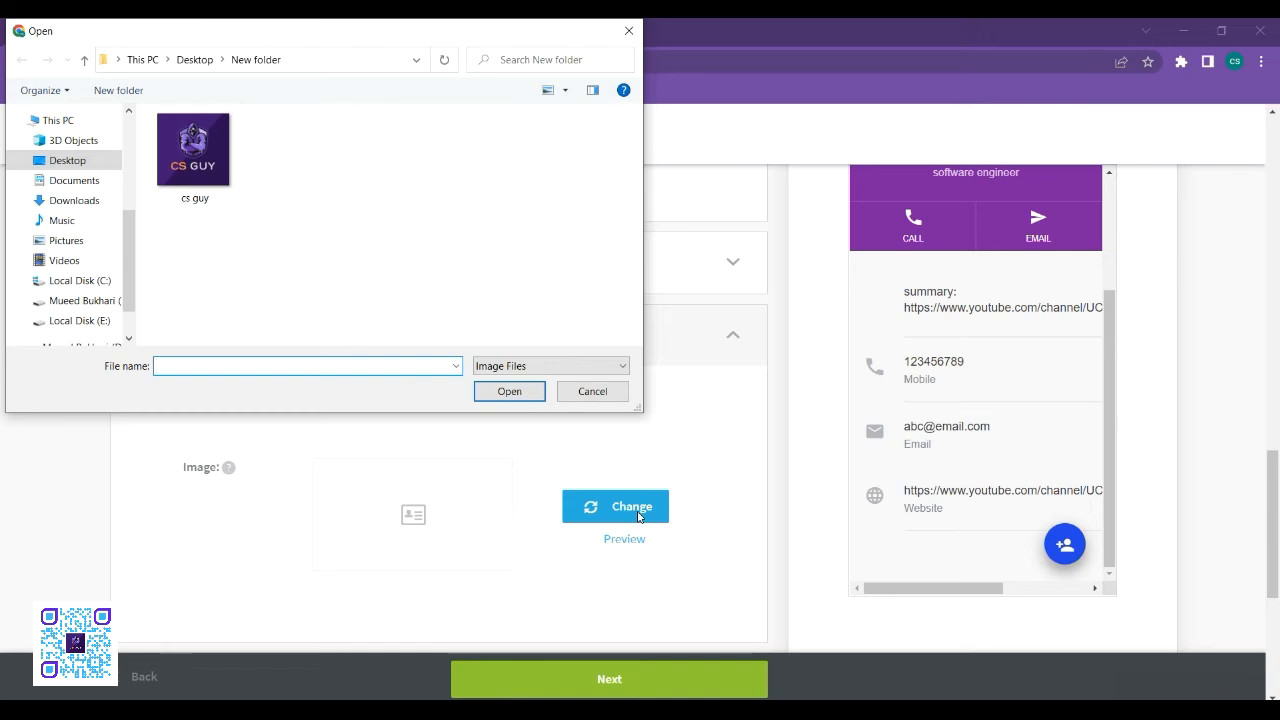
{"action": "left_click", "coordinate": [210, 165]}
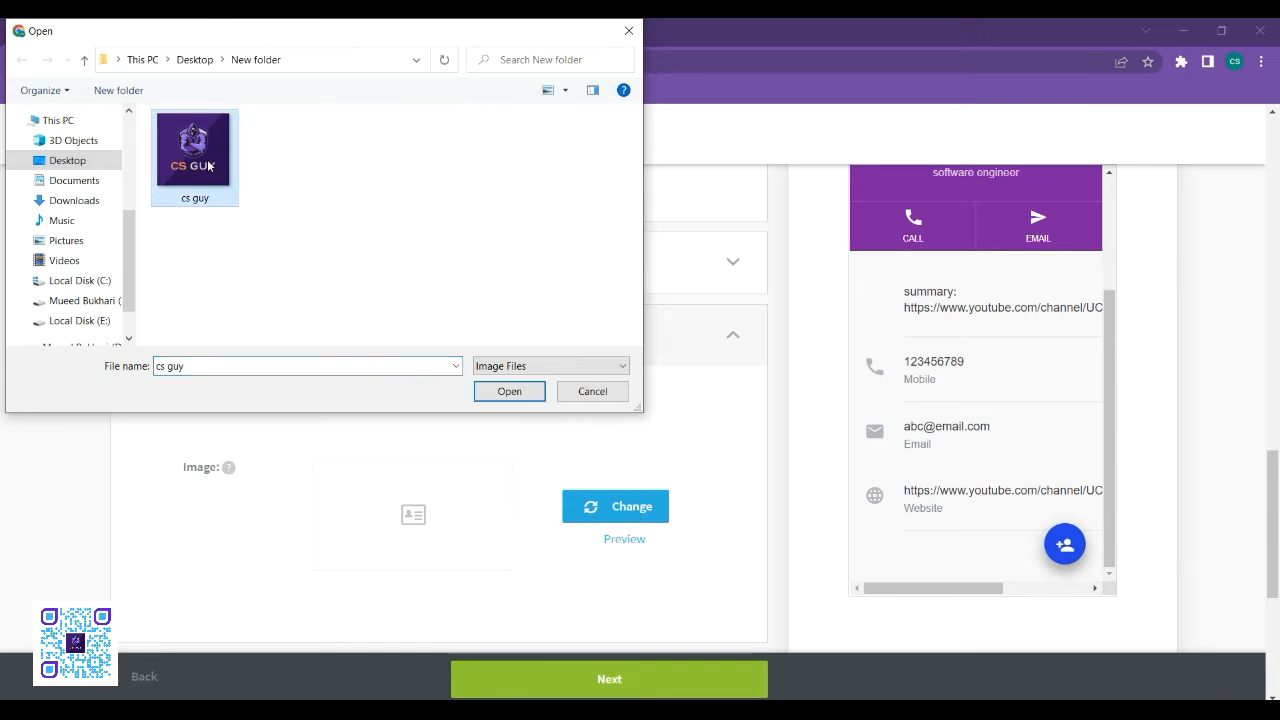
{"action": "left_click", "coordinate": [509, 392]}
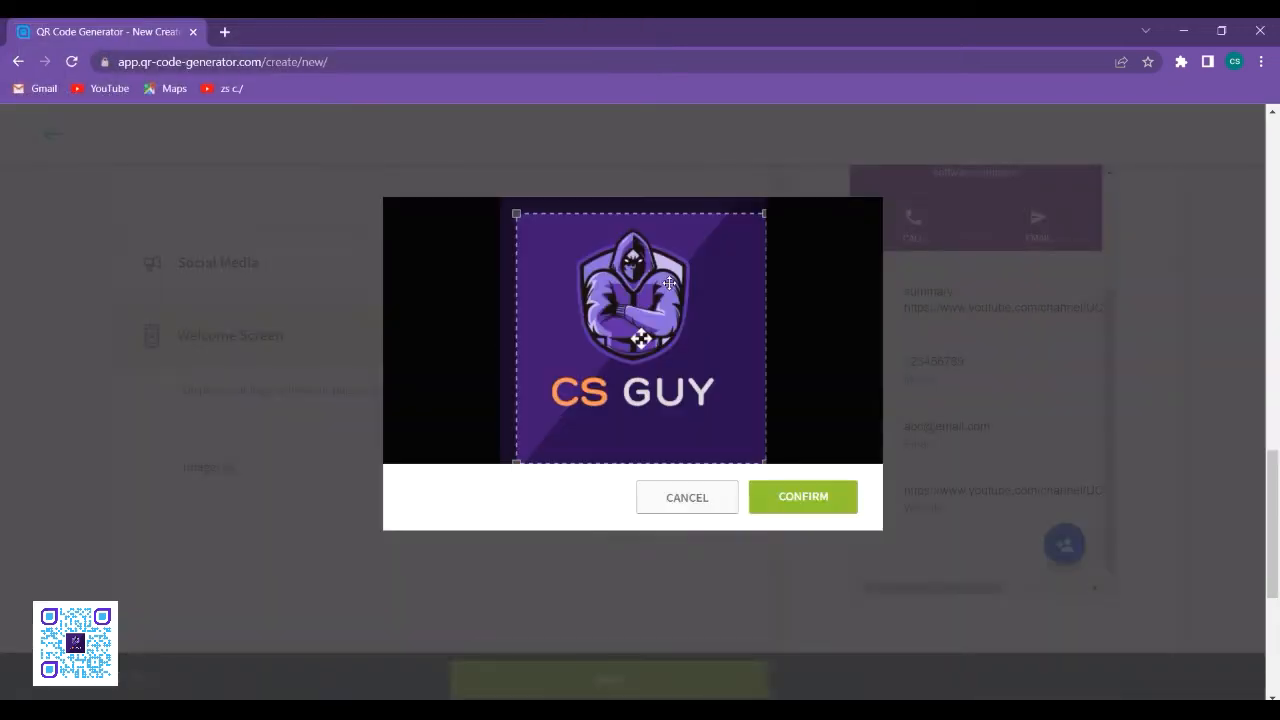
{"action": "left_click_drag", "start_coordinate": [764, 213], "coordinate": [806, 176]}
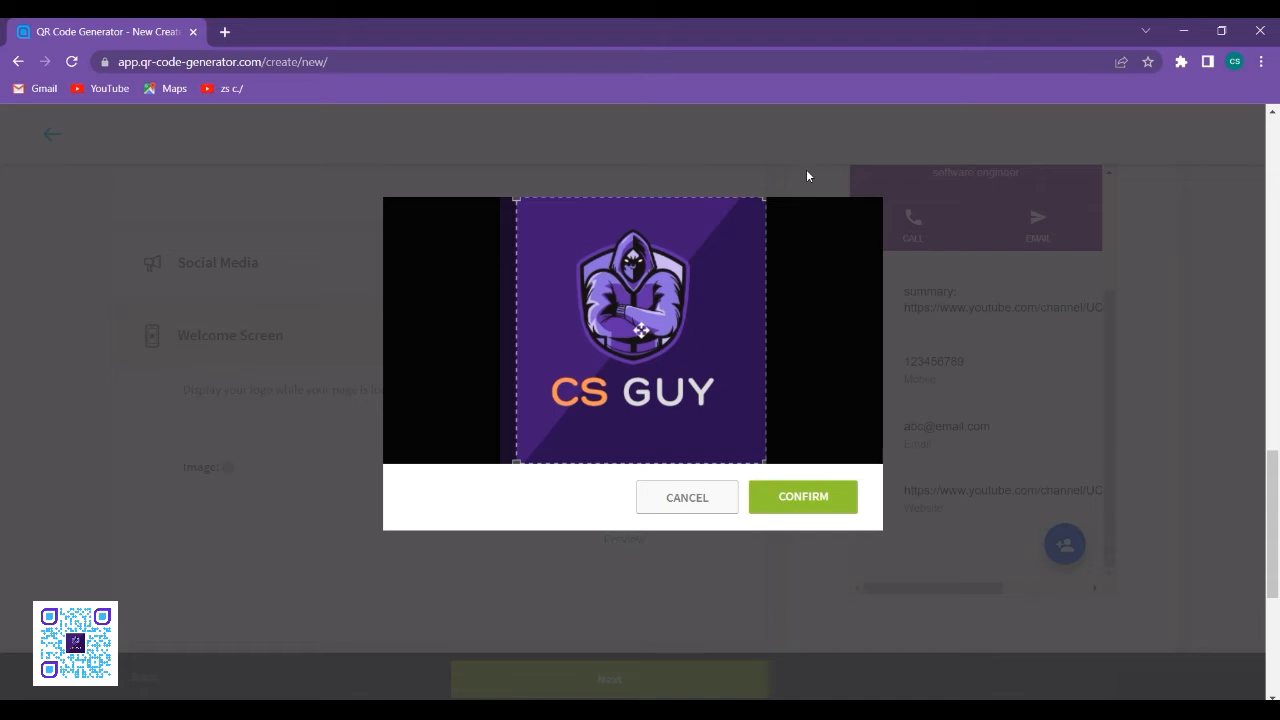
{"action": "left_click", "coordinate": [789, 496]}
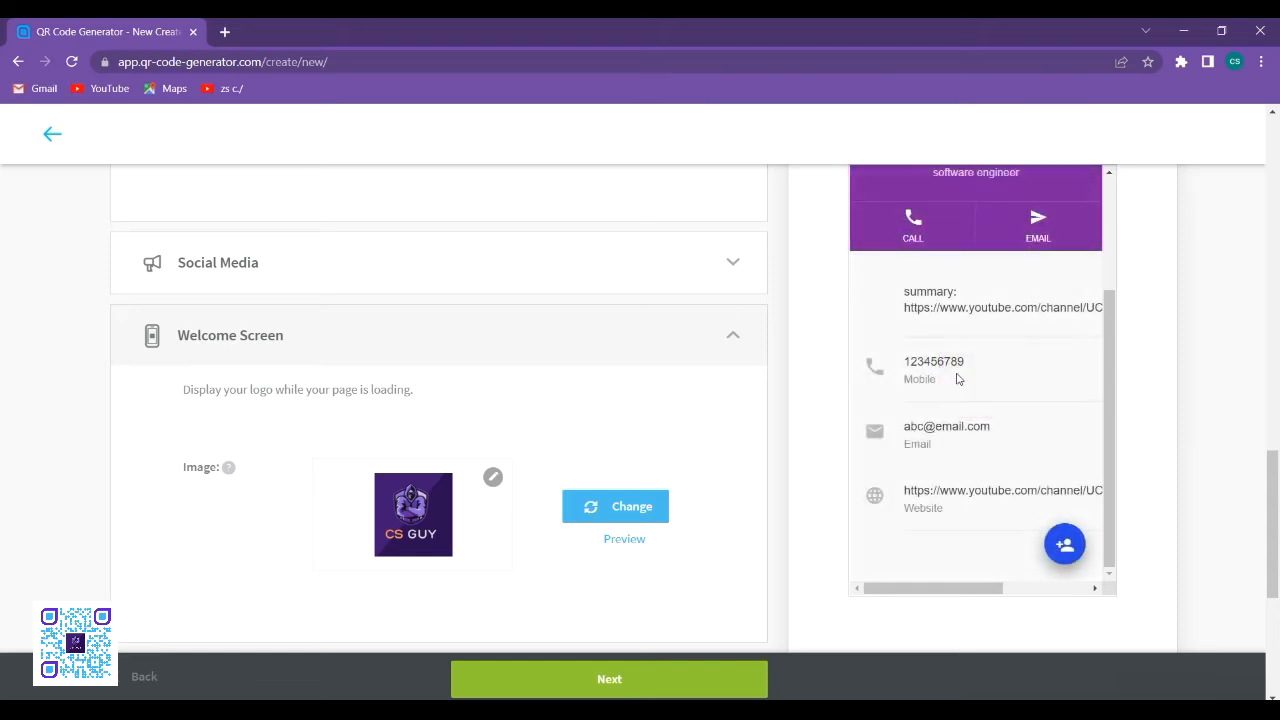
- Try out the advanced option that adds a share button to the page and turn it off again
{"action": "scroll", "coordinate": [806, 417], "scroll_direction": "down", "scroll_amount": 2}
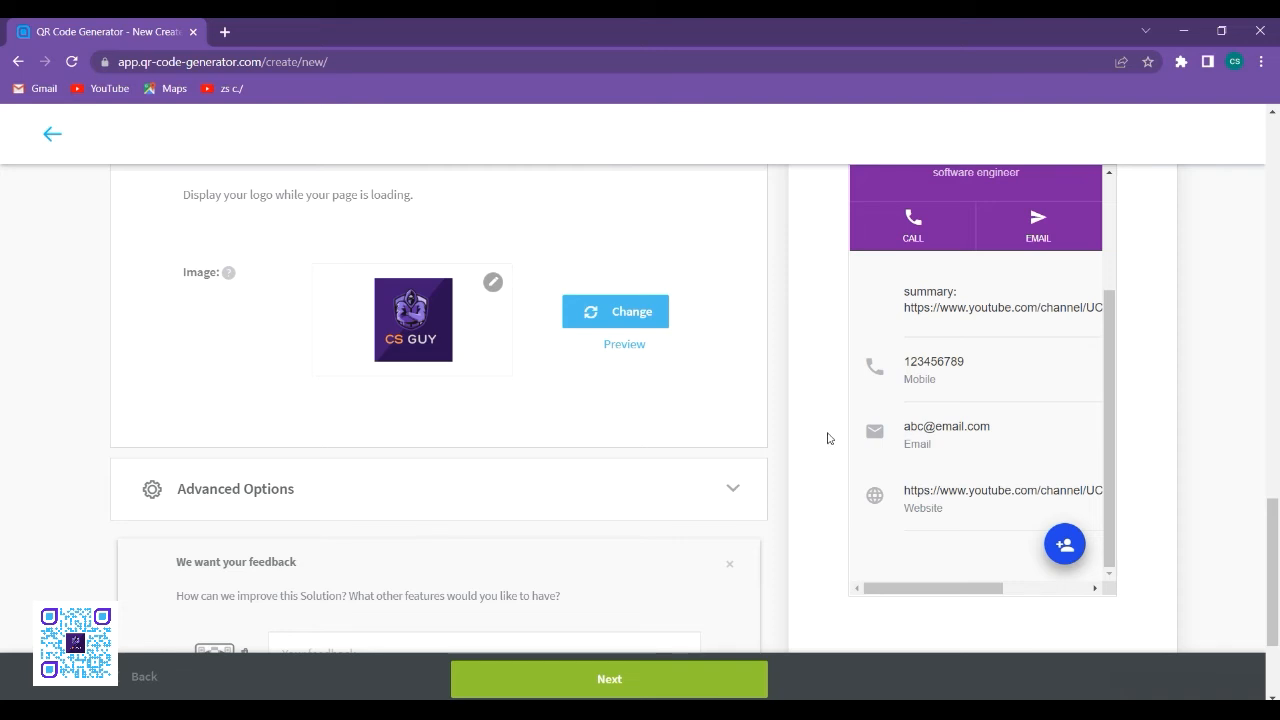
{"action": "scroll", "coordinate": [824, 437], "scroll_direction": "down", "scroll_amount": 2}
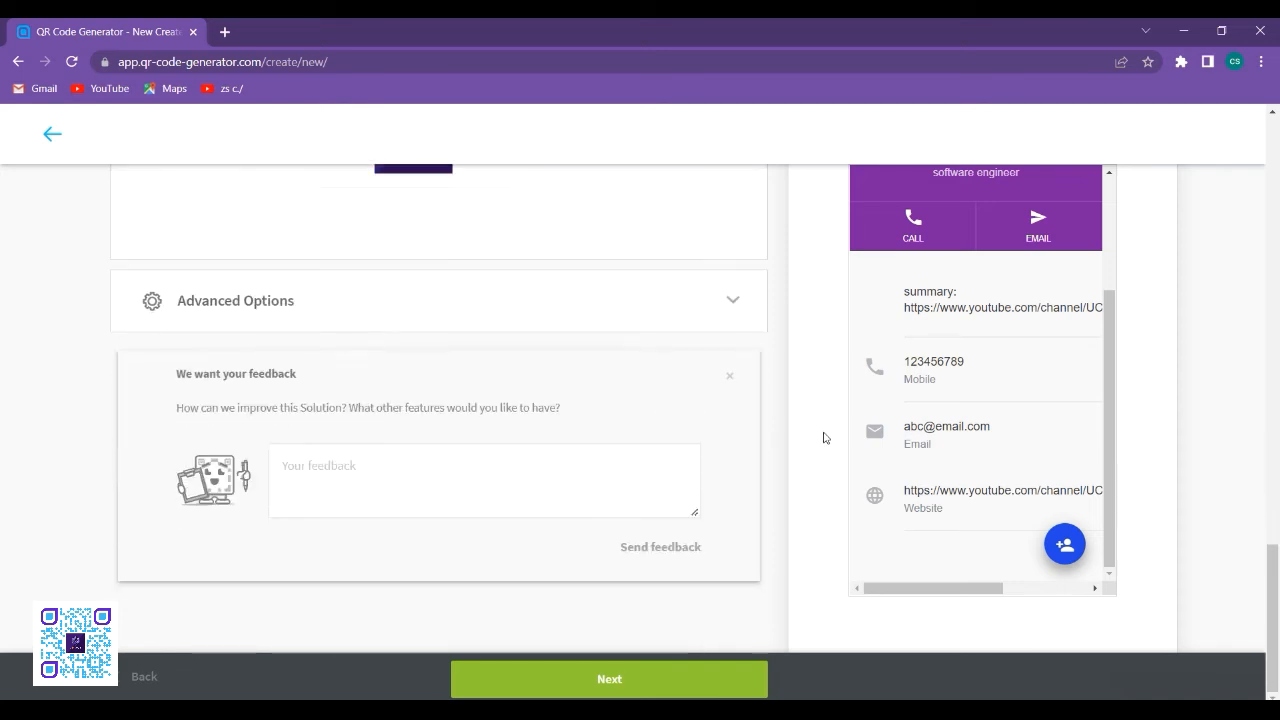
{"action": "scroll", "coordinate": [495, 397], "scroll_direction": "up", "scroll_amount": 2}
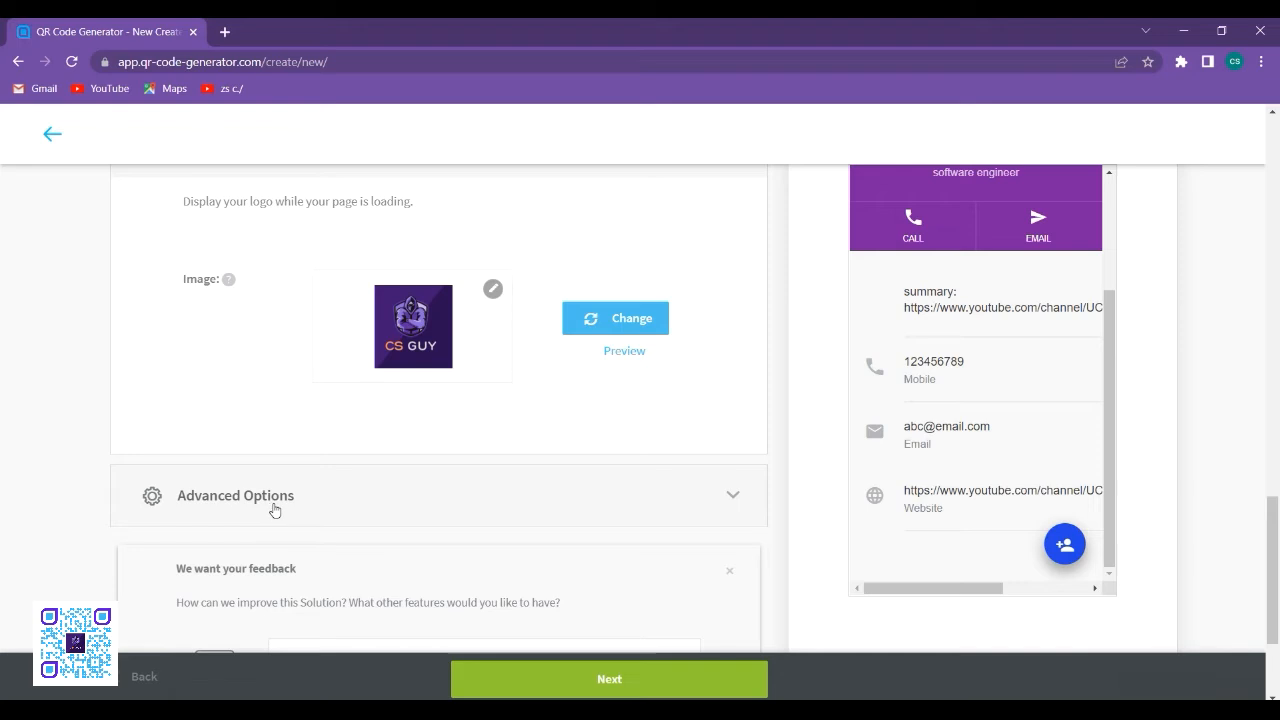
{"action": "left_click", "coordinate": [483, 510]}
{"action": "scroll", "coordinate": [483, 511], "scroll_direction": "down", "scroll_amount": 2}
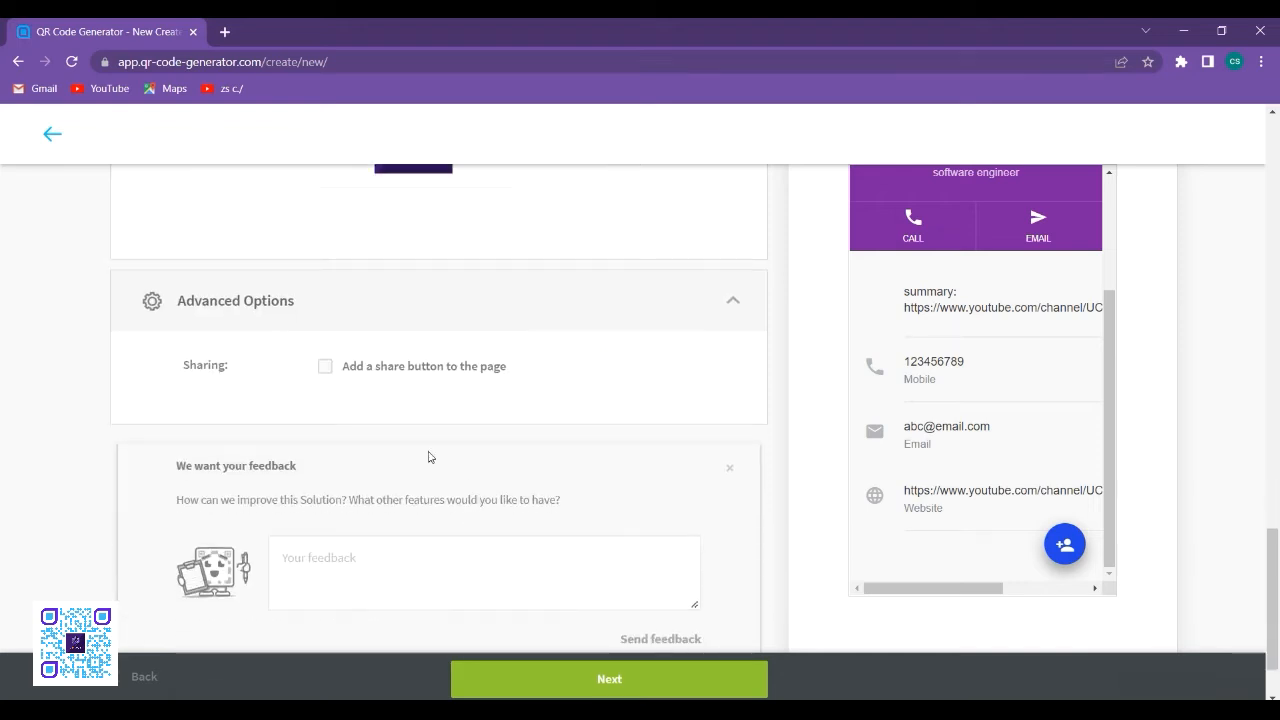
{"action": "left_click", "coordinate": [328, 370]}
{"action": "left_click", "coordinate": [331, 373]}
{"action": "left_click", "coordinate": [331, 373]}
{"action": "left_click", "coordinate": [331, 373]}
{"action": "left_click", "coordinate": [331, 372]}
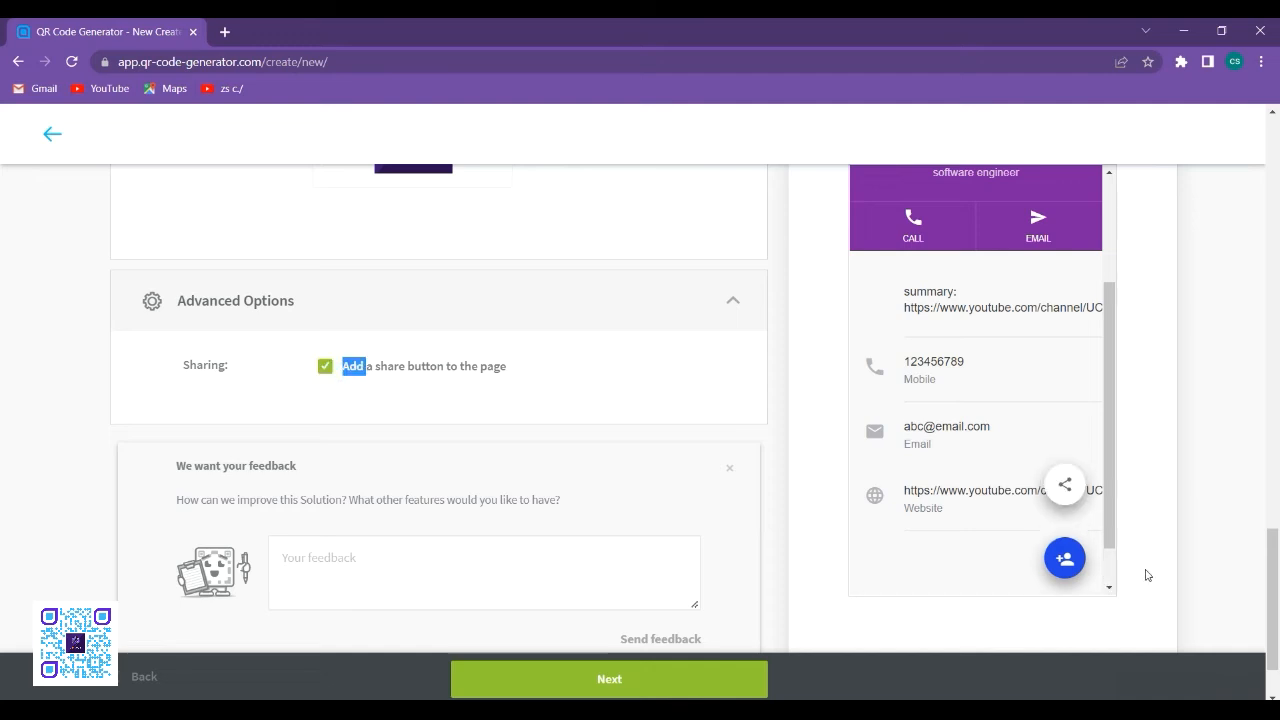
{"action": "left_click", "coordinate": [320, 372]}
{"action": "scroll", "coordinate": [991, 437], "scroll_direction": "down", "scroll_amount": 1}
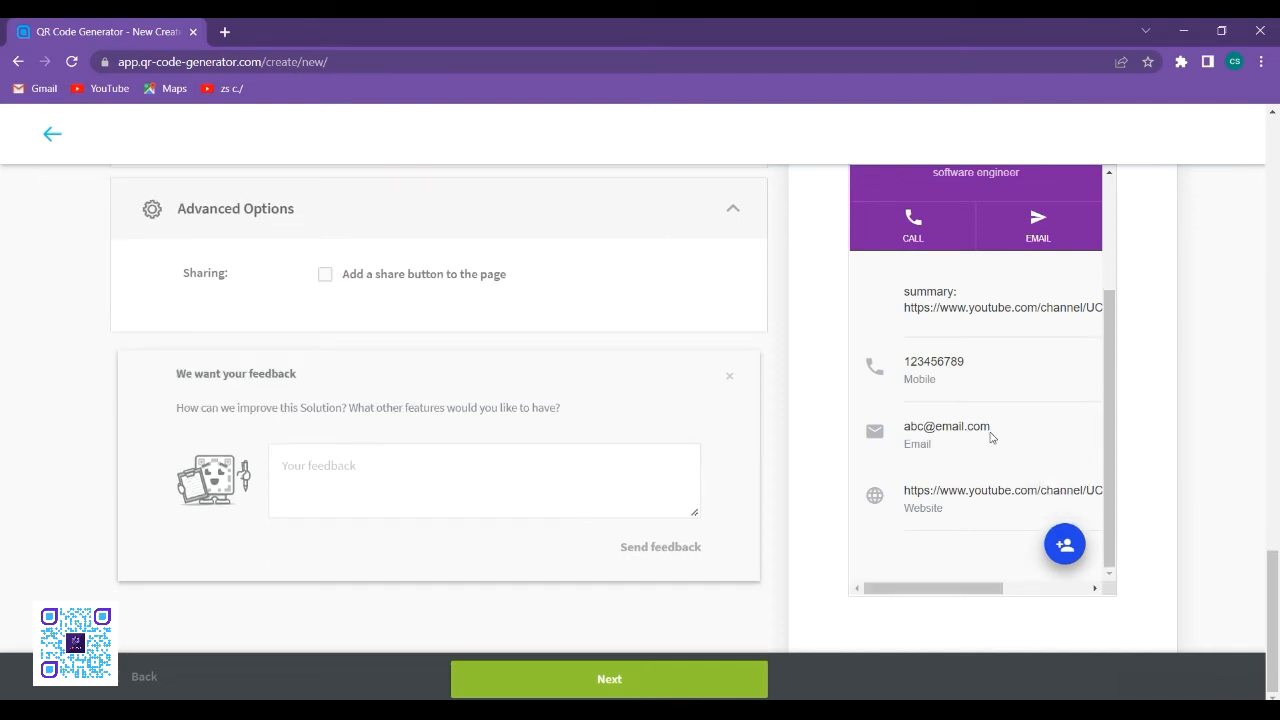
- Submit the vCard content to generate the QR code, try two other frame designs and choose no frame
{"action": "left_click", "coordinate": [713, 678]}
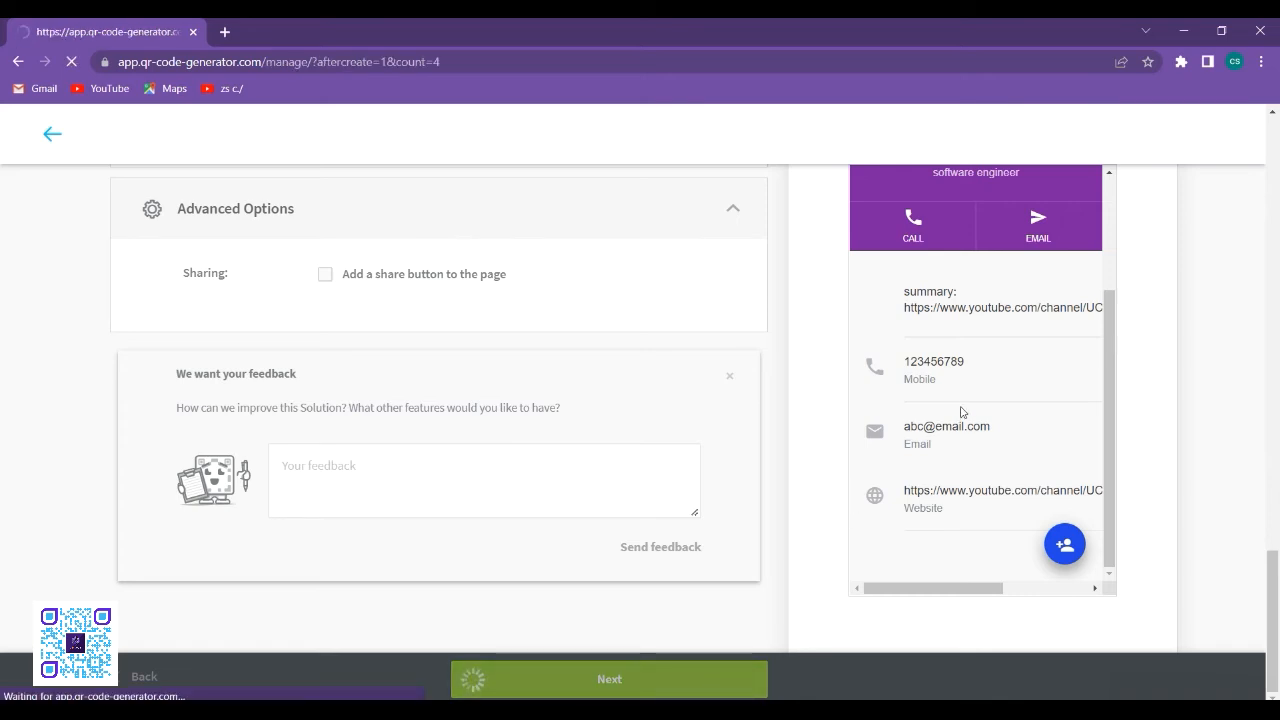
{"action": "scroll", "coordinate": [1058, 508], "scroll_direction": "up", "scroll_amount": 2}
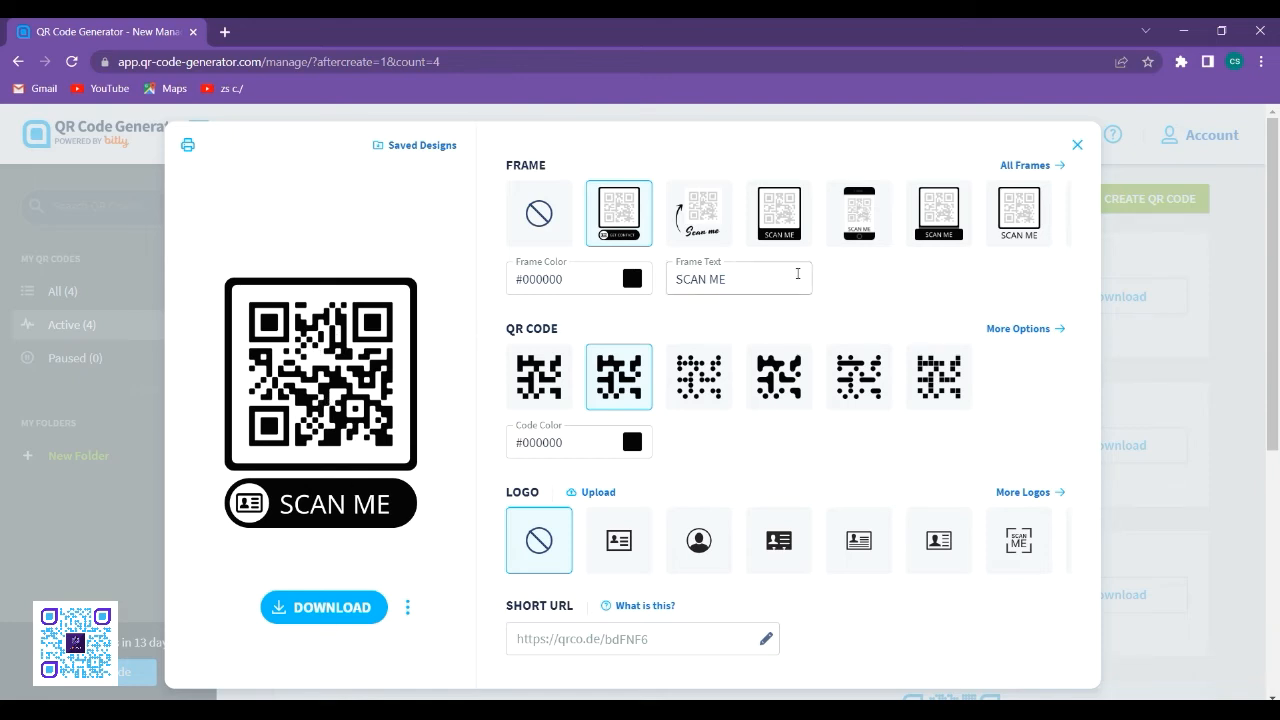
{"action": "left_click", "coordinate": [702, 216]}
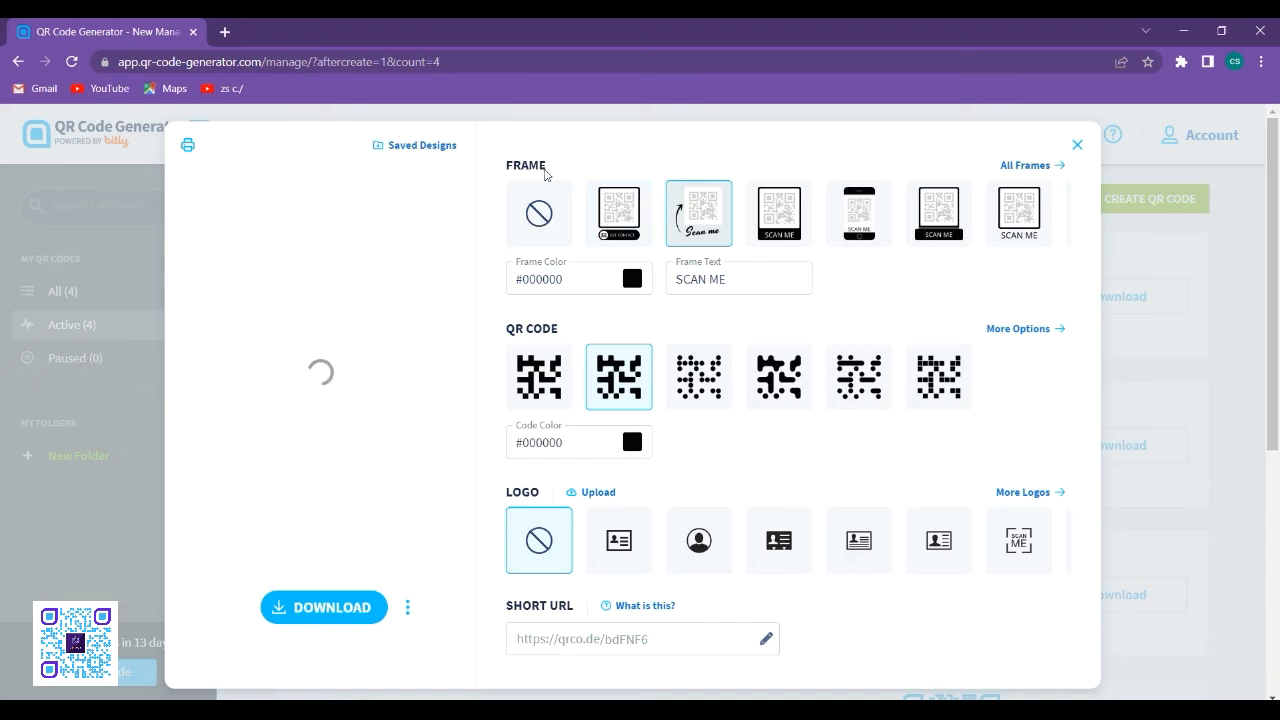
{"action": "left_click", "coordinate": [759, 216]}
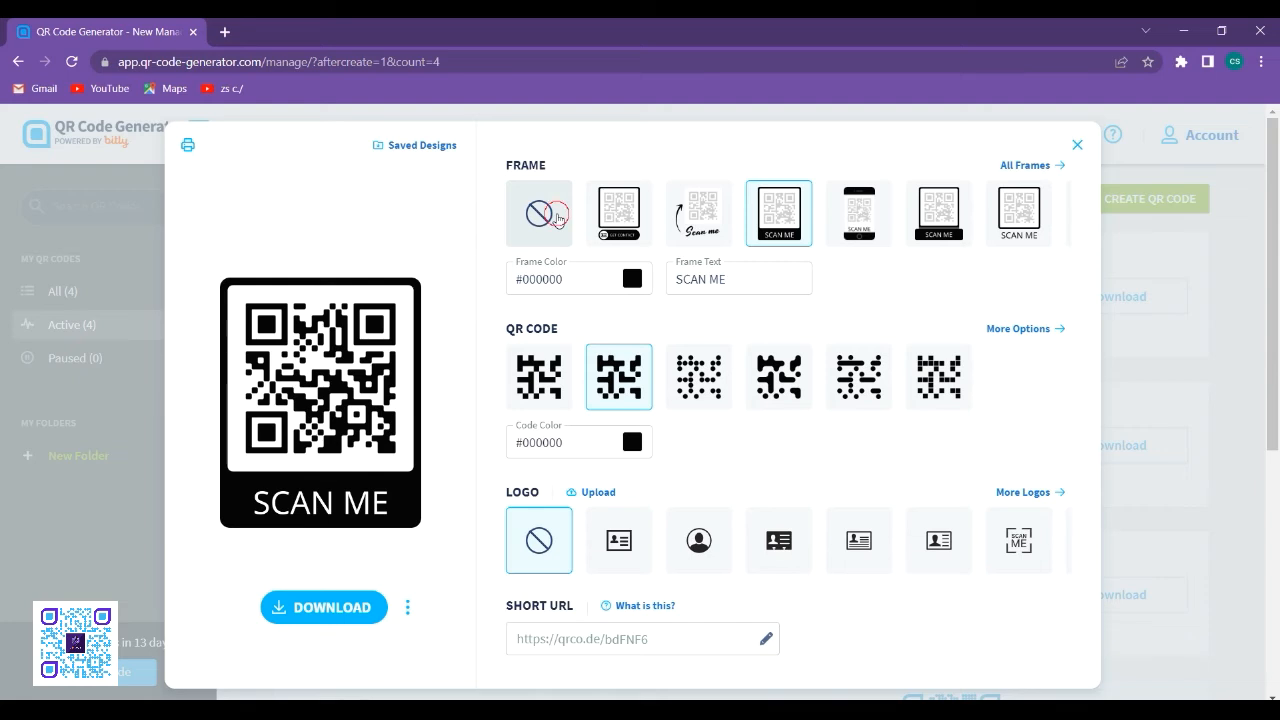
{"action": "left_click", "coordinate": [557, 221]}
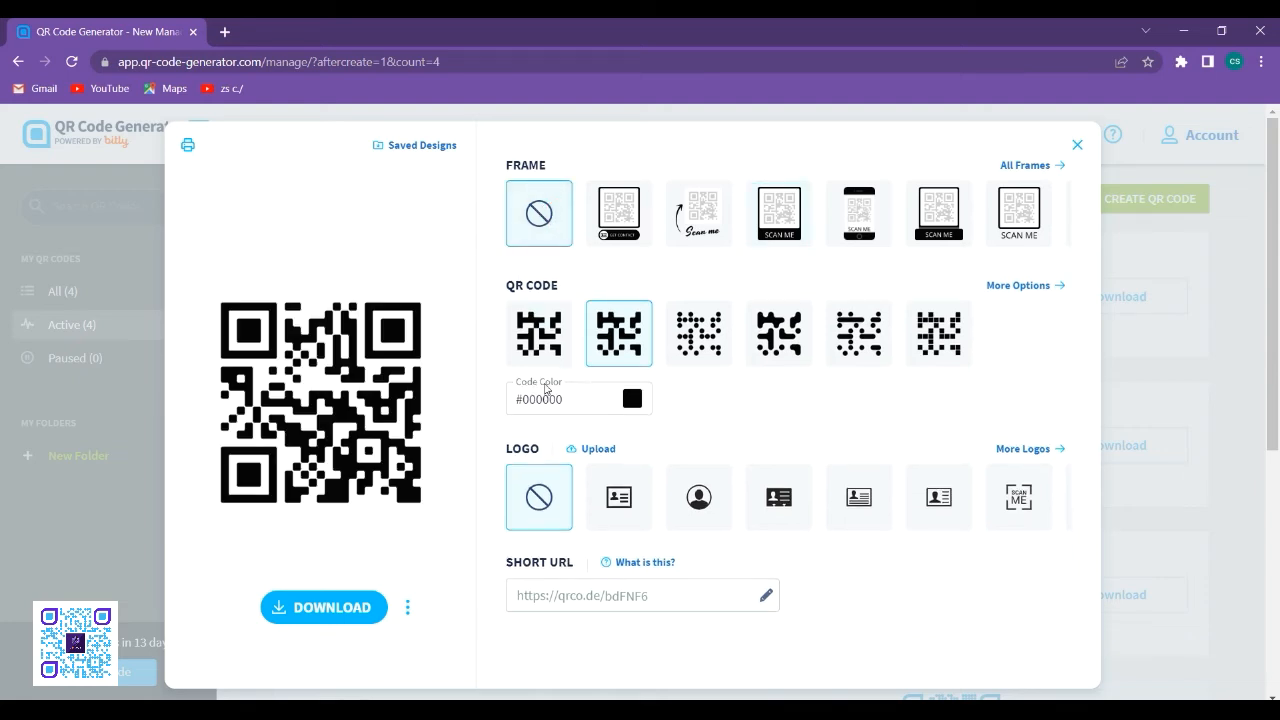
- Apply the round-dot pattern to the QR code and set the code color to light blue #47BDEF
{"action": "left_click", "coordinate": [697, 340]}
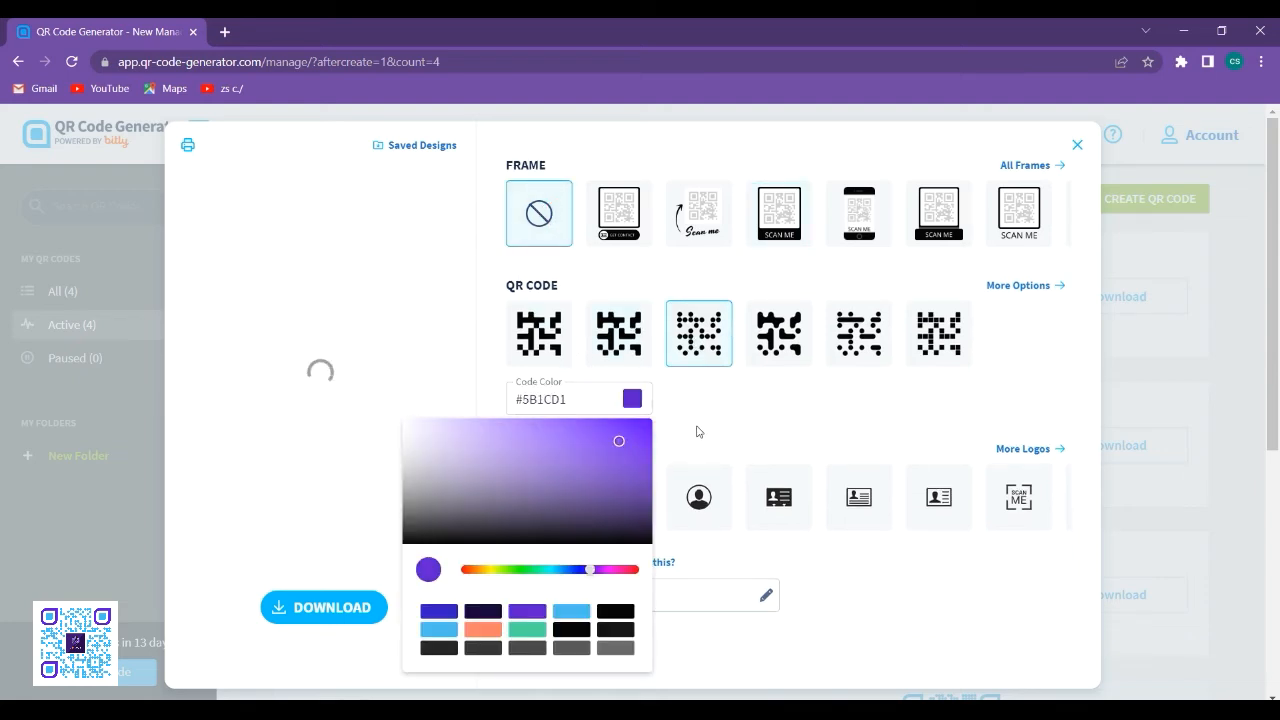
{"action": "left_click", "coordinate": [575, 614]}
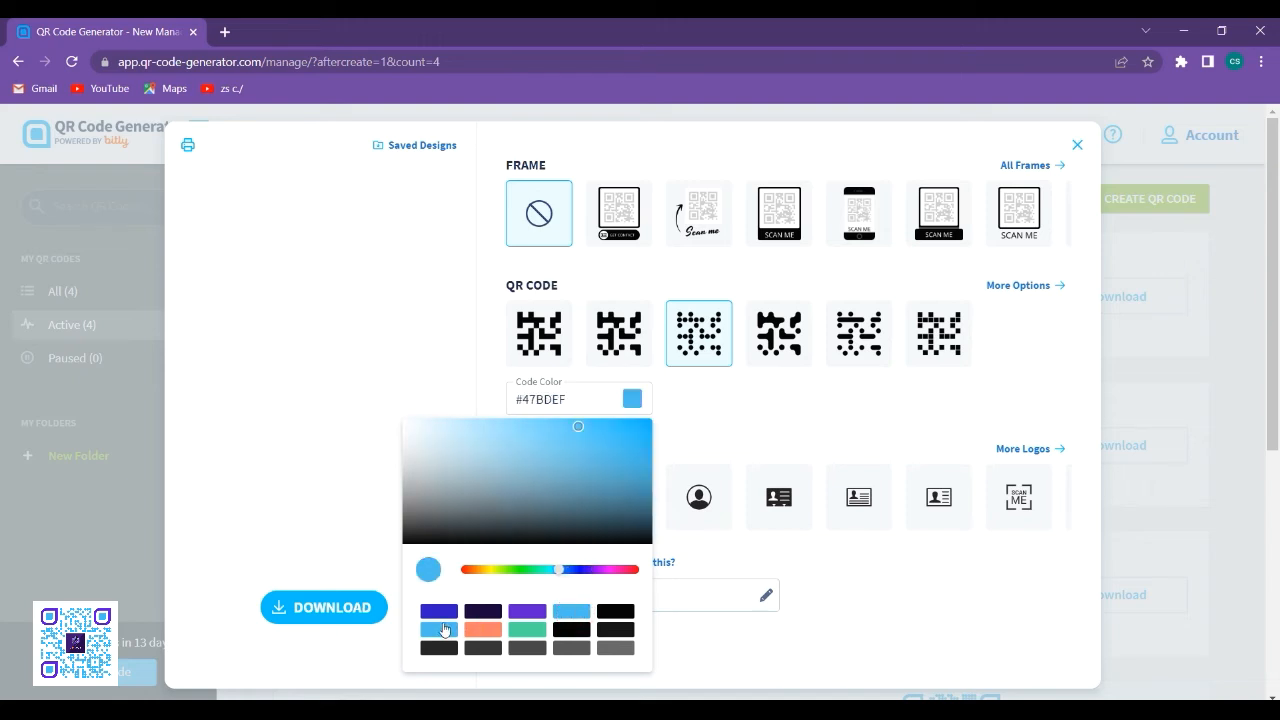
{"action": "left_click", "coordinate": [762, 418]}
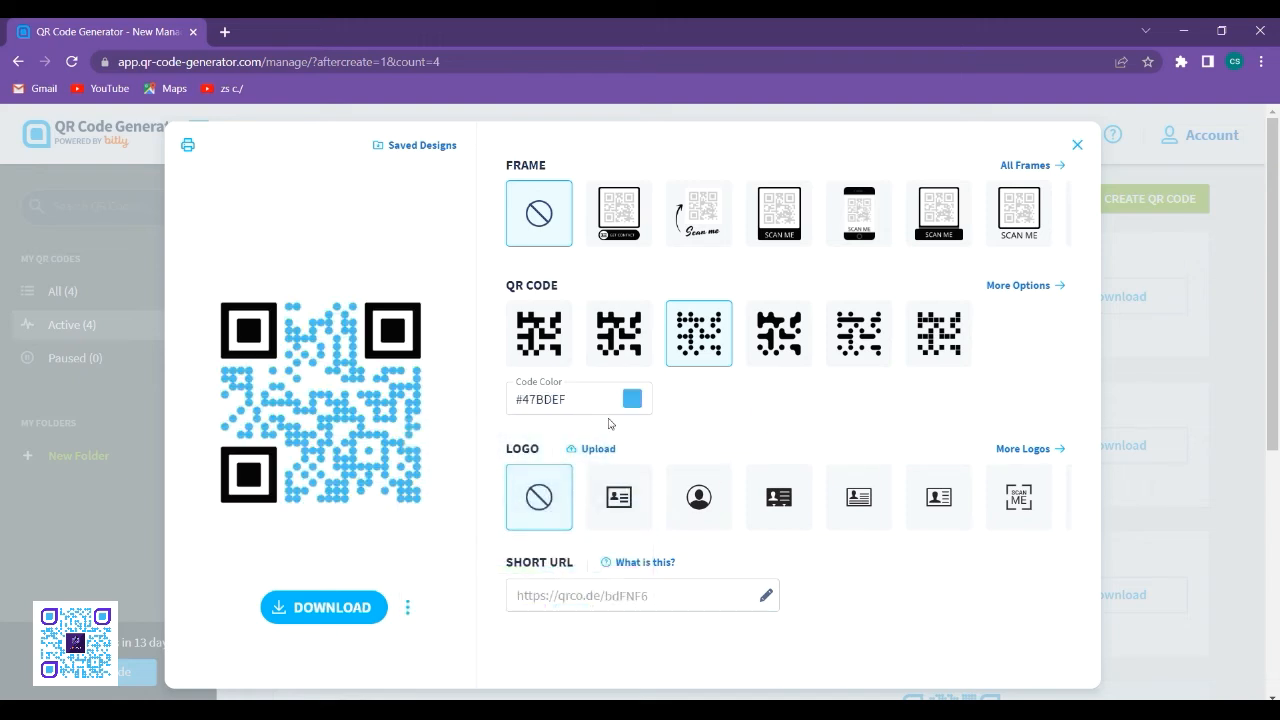
- Change all edges of the QR code to the rounded shape with one pointed upper-right corner
{"action": "left_click", "coordinate": [1002, 292]}
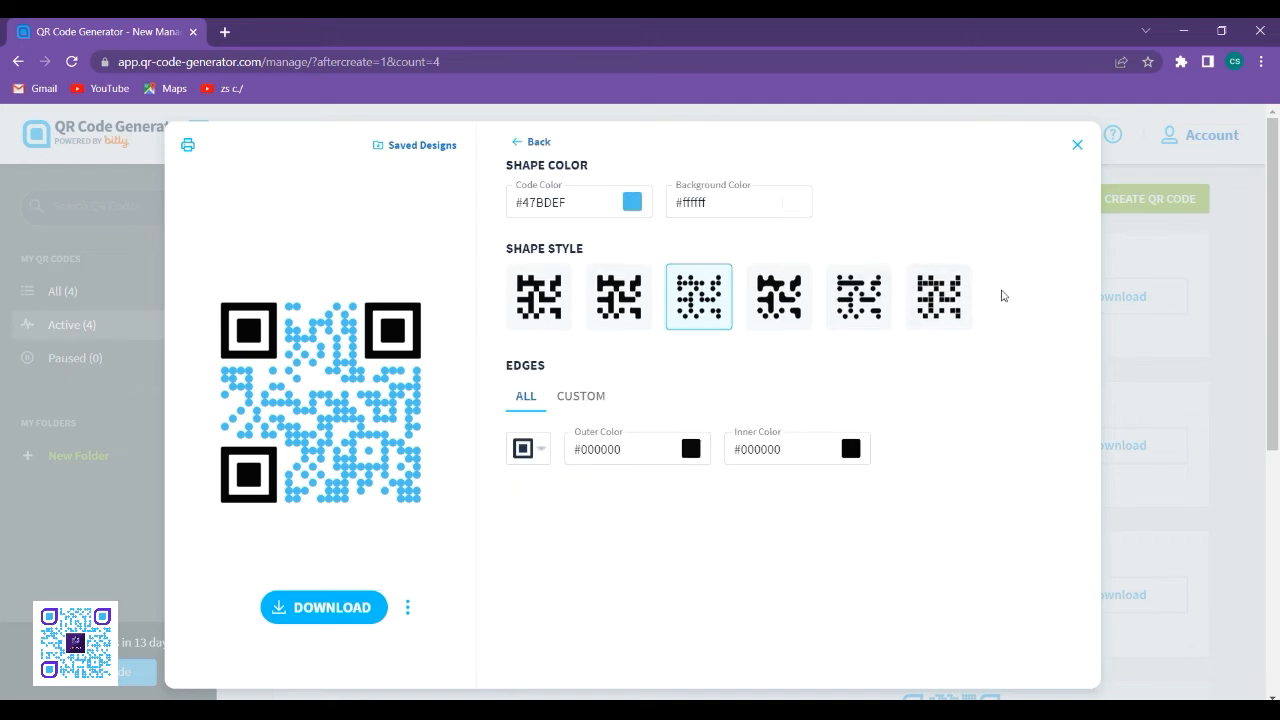
{"action": "left_click", "coordinate": [524, 452]}
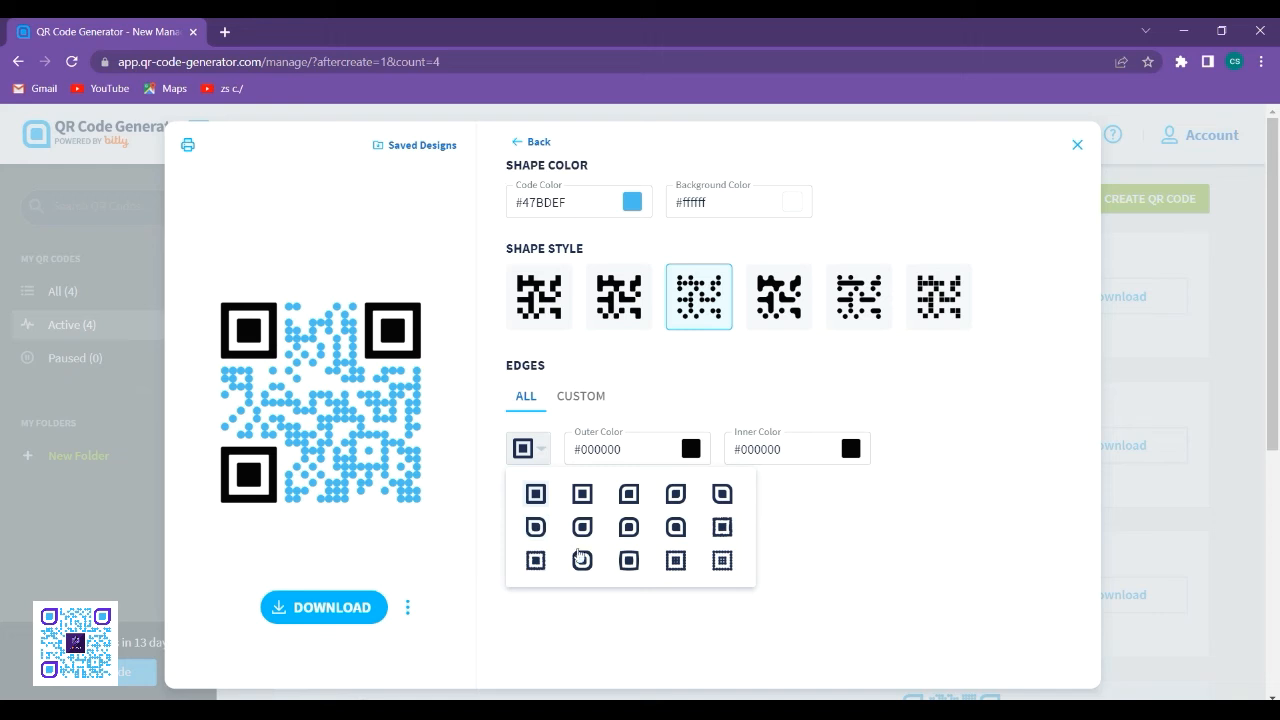
{"action": "left_click", "coordinate": [582, 527]}
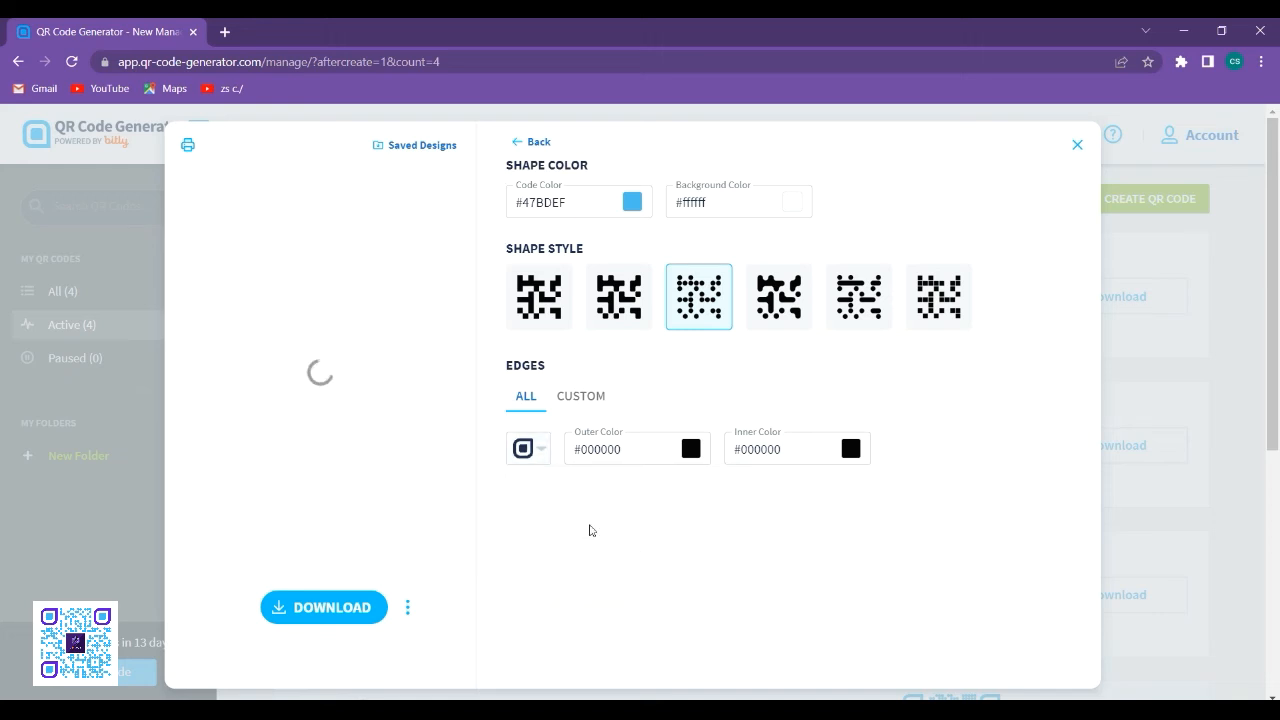
- Try several edge colors and set the edges' outer color to purple and inner color to light blue #47BDEF
{"action": "left_click", "coordinate": [690, 451]}
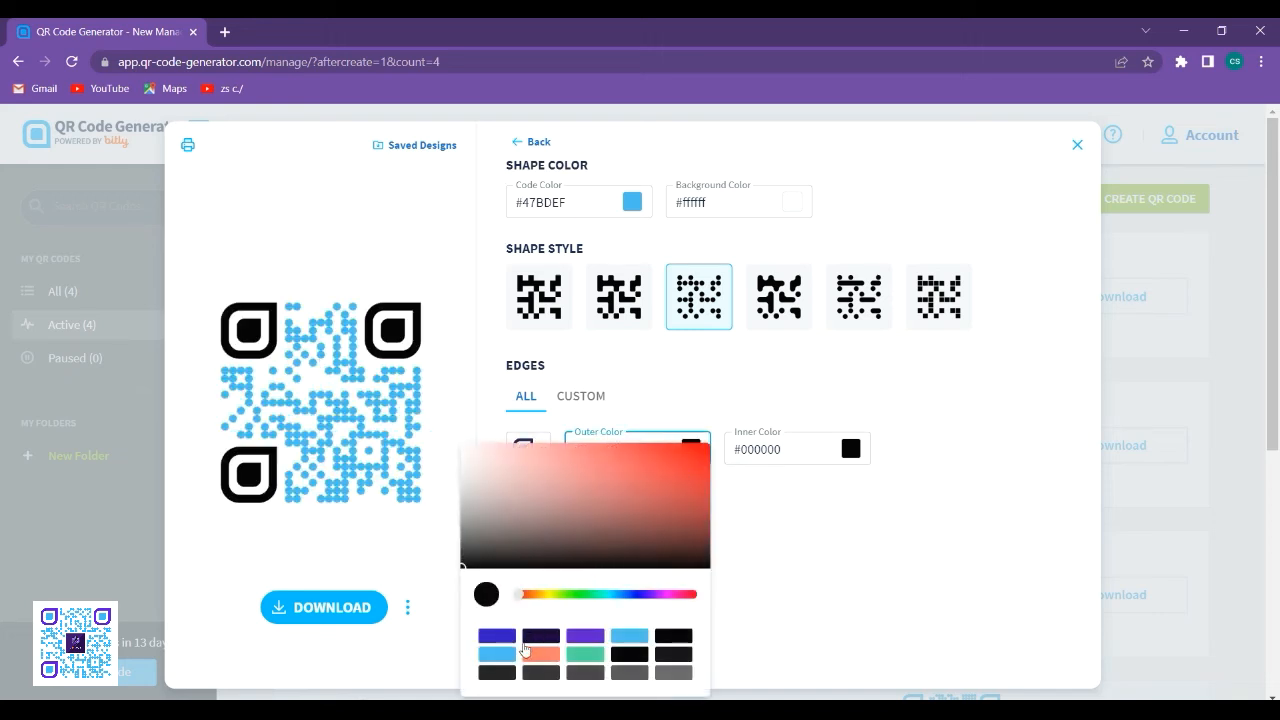
{"action": "left_click", "coordinate": [497, 654]}
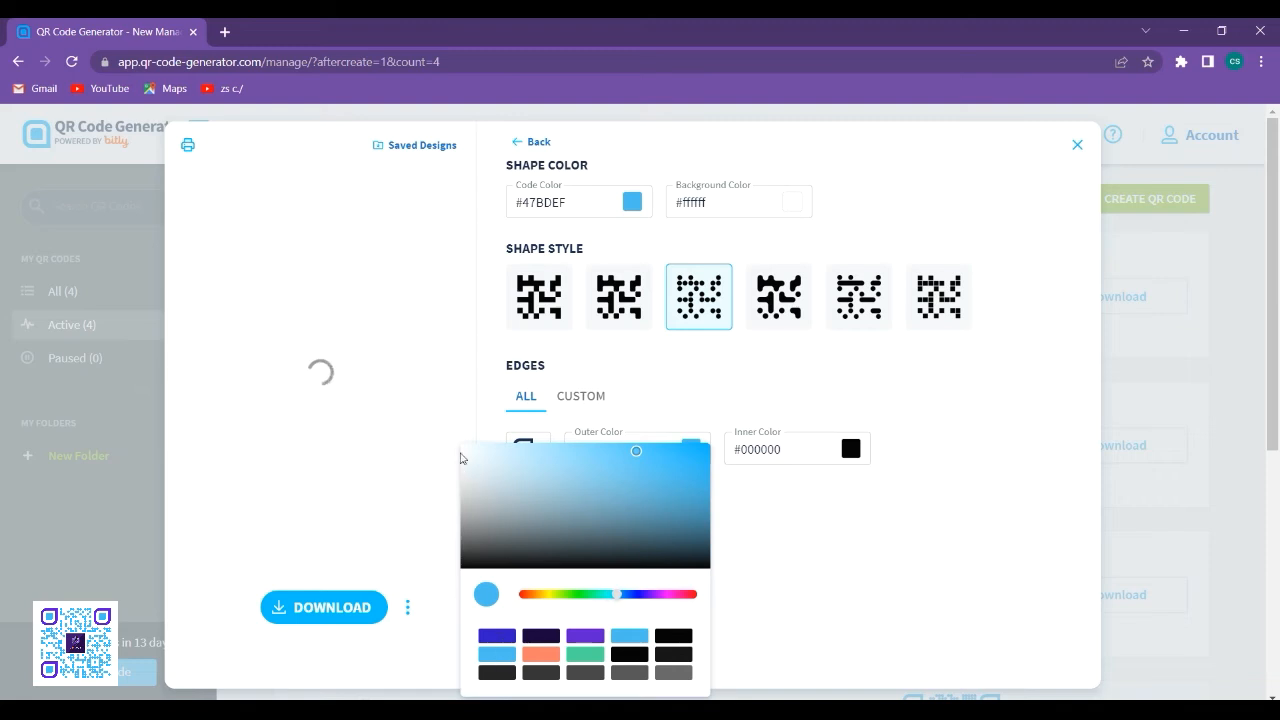
{"action": "left_click", "coordinate": [797, 538]}
{"action": "left_click", "coordinate": [851, 449]}
{"action": "left_click", "coordinate": [656, 634]}
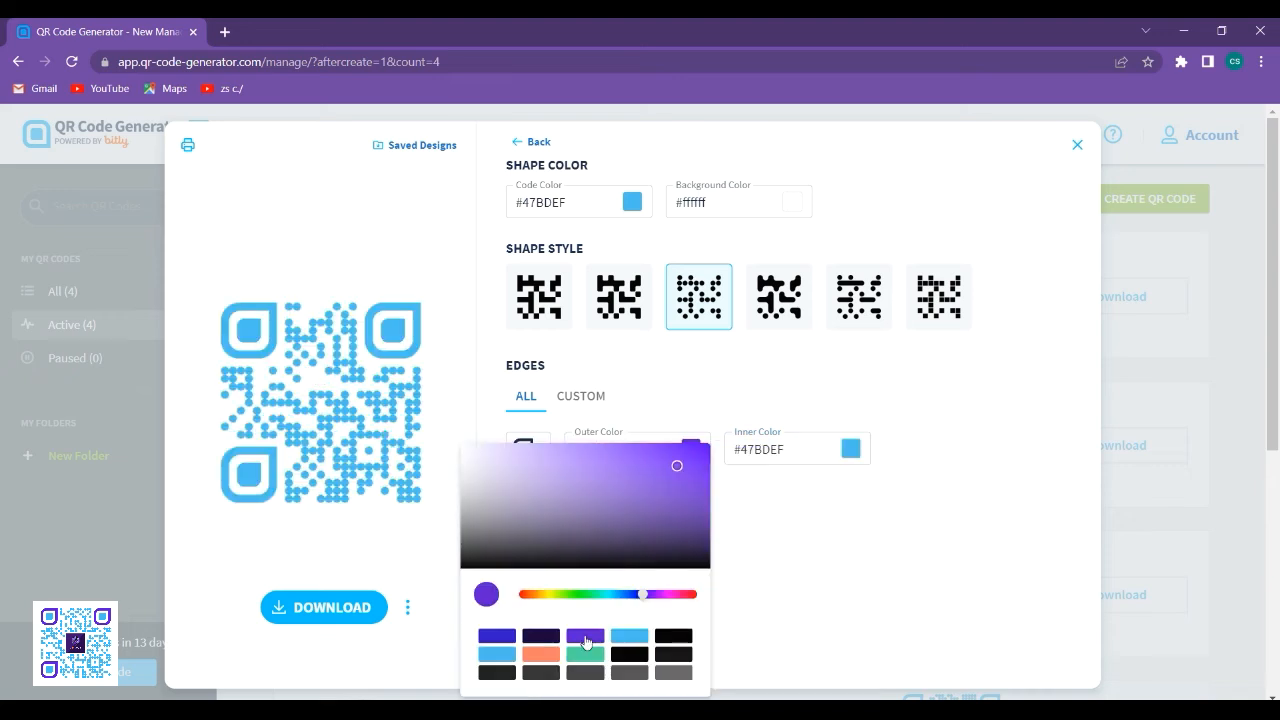
{"action": "left_click", "coordinate": [585, 636]}
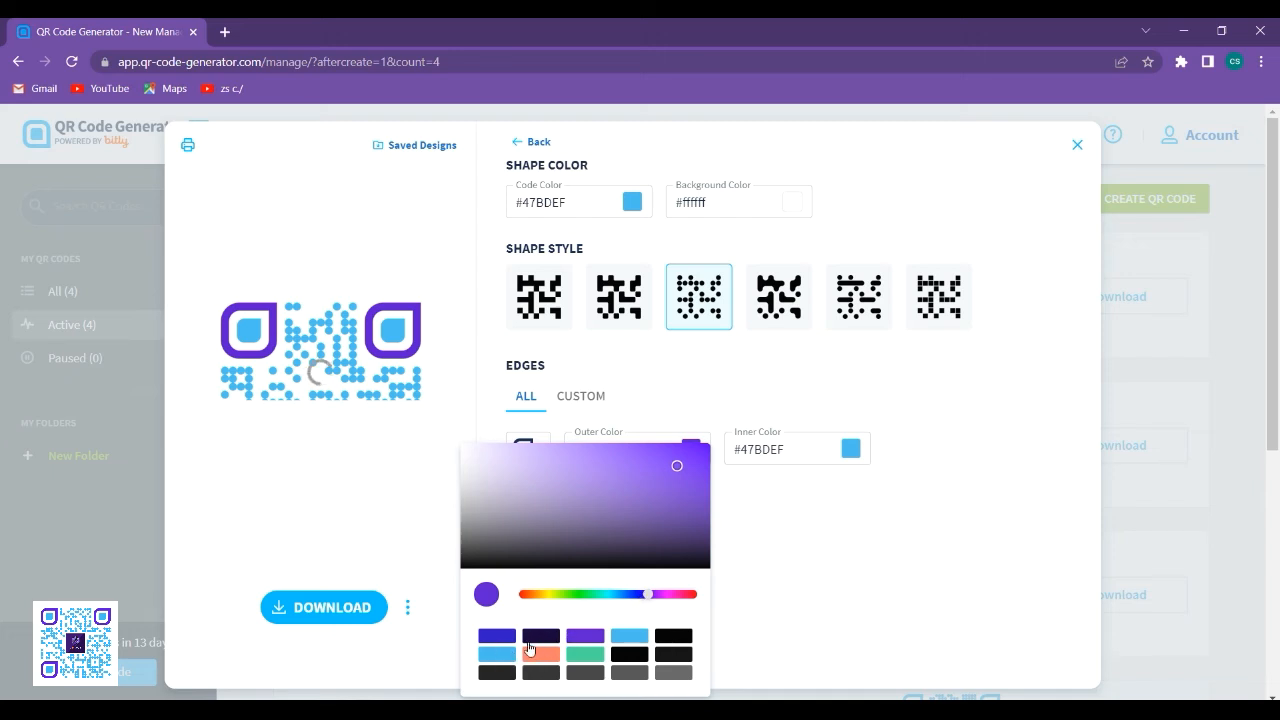
- Finish the edge color selection and return to the main QR code design options
{"action": "left_click", "coordinate": [816, 602]}
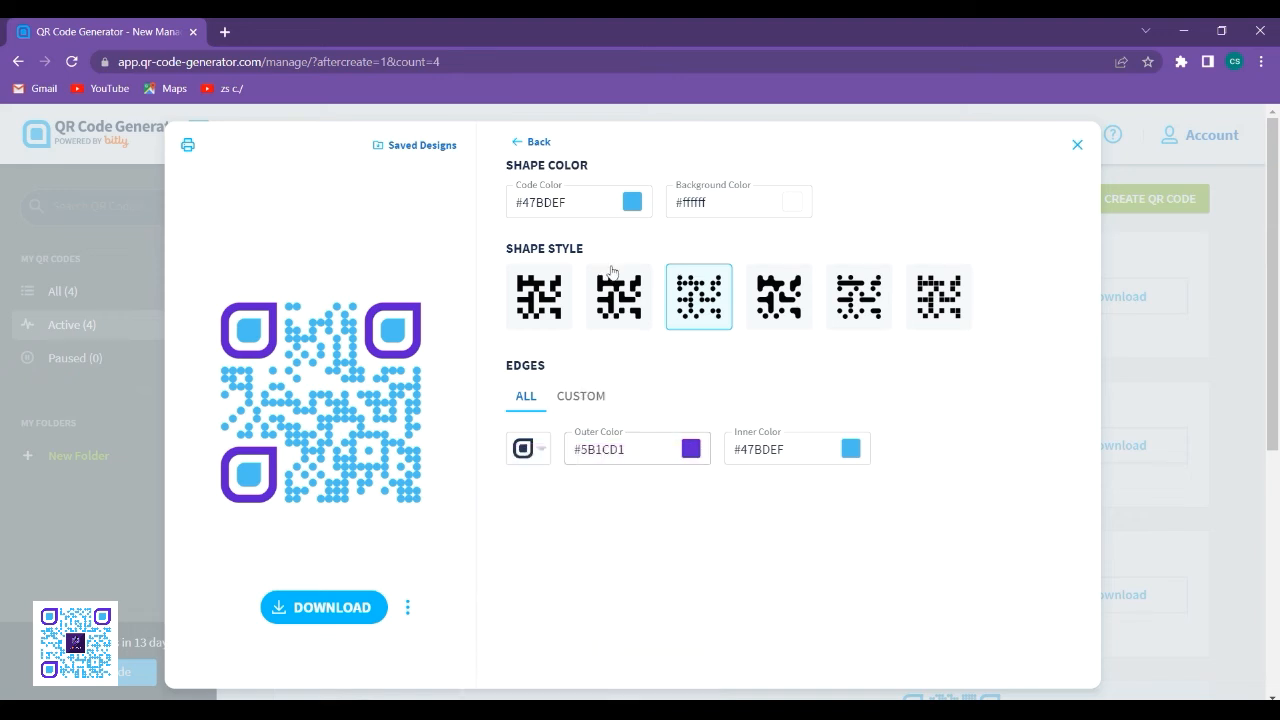
{"action": "left_click", "coordinate": [533, 141]}
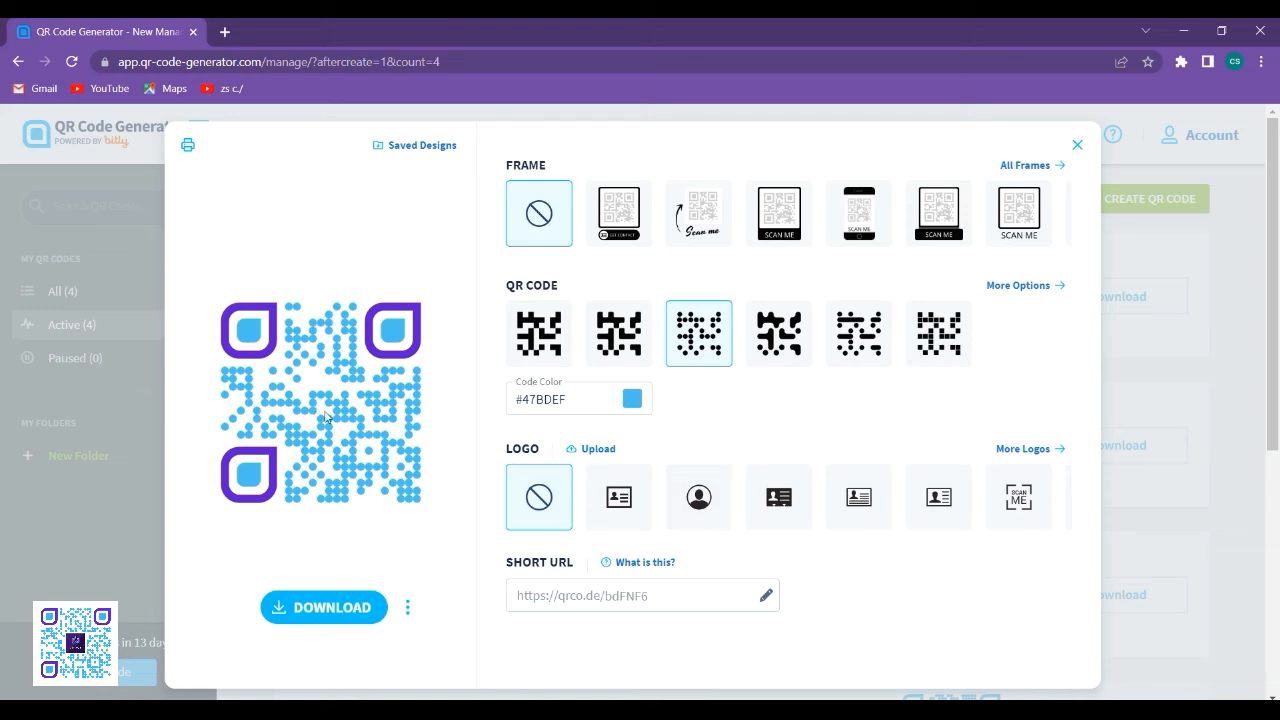
- Try the first three preset contact logos in the center of the QR code
{"action": "left_click", "coordinate": [626, 484]}
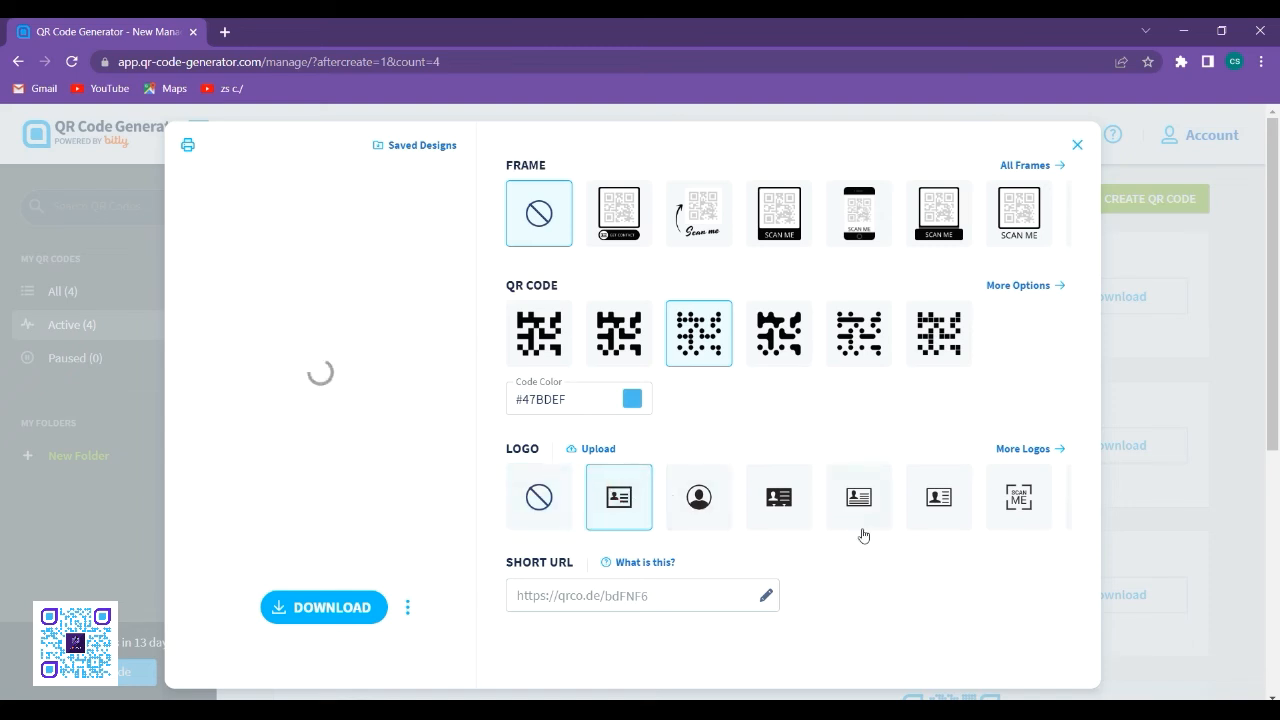
{"action": "left_click", "coordinate": [706, 516]}
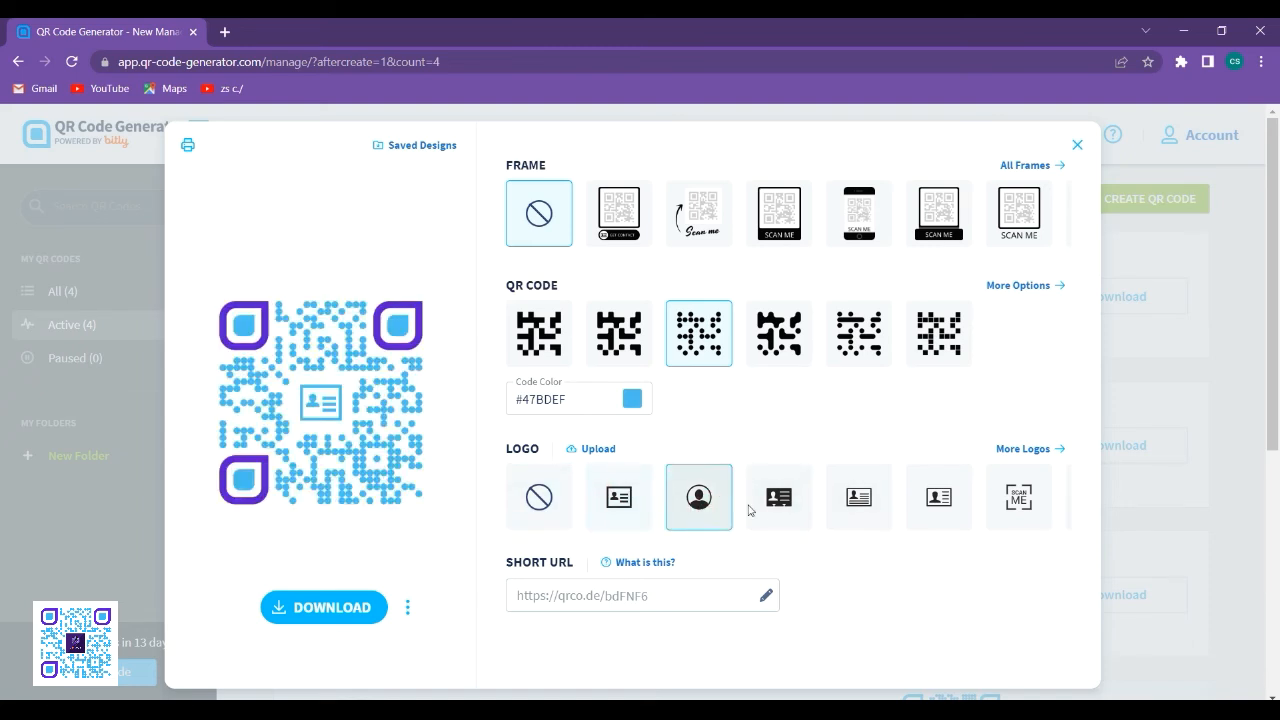
{"action": "left_click", "coordinate": [780, 508]}
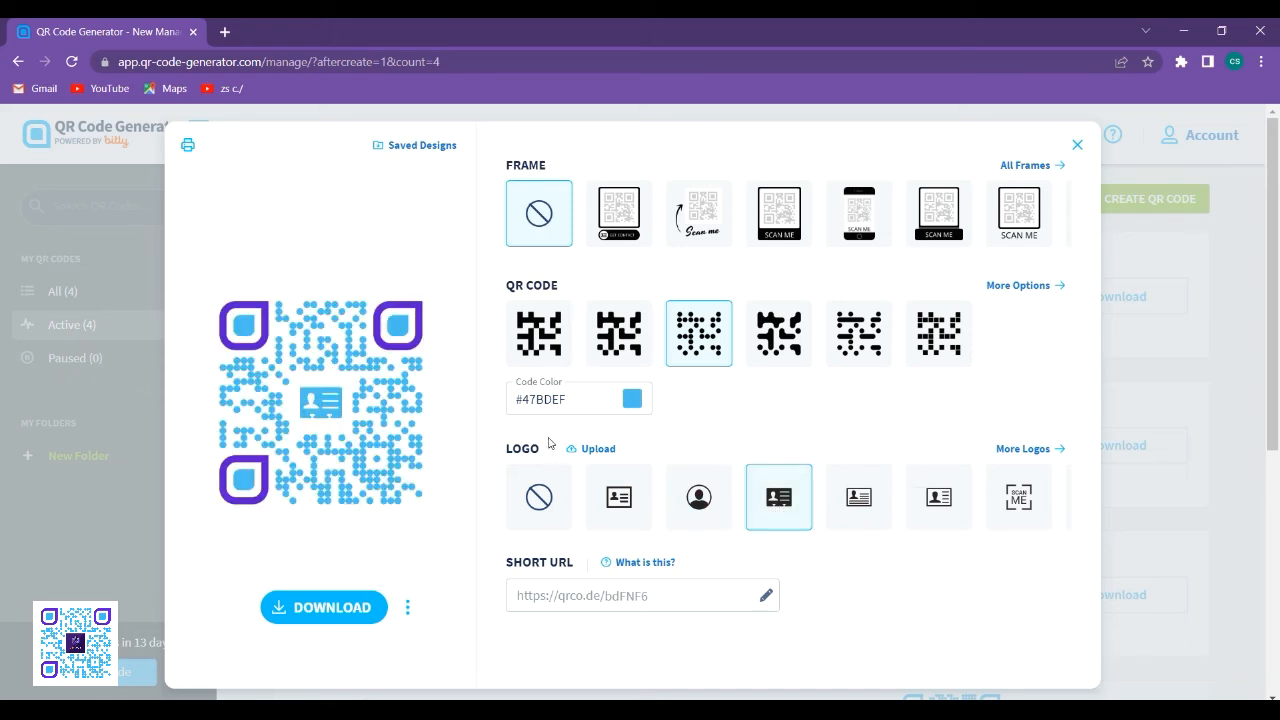
- Upload the purple CS GUY image from the computer as the QR code's center logo
{"action": "left_click", "coordinate": [598, 448]}
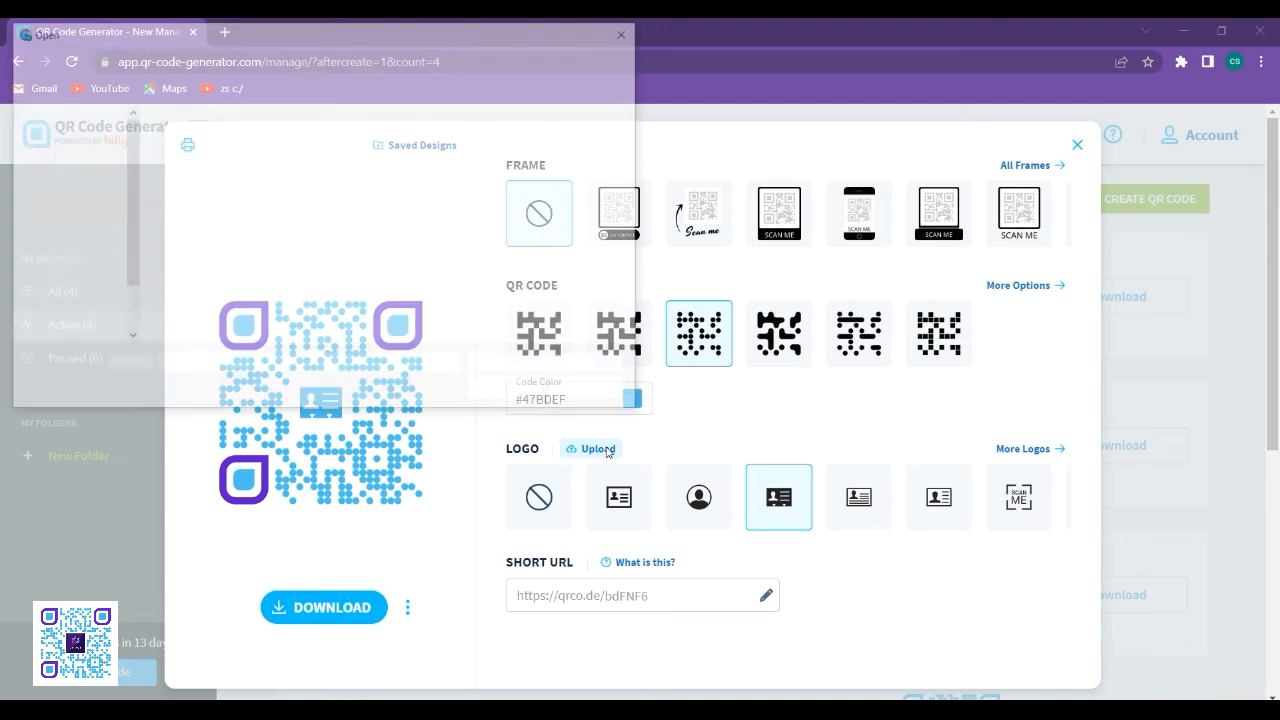
{"action": "left_click", "coordinate": [193, 150]}
{"action": "left_click", "coordinate": [512, 391]}
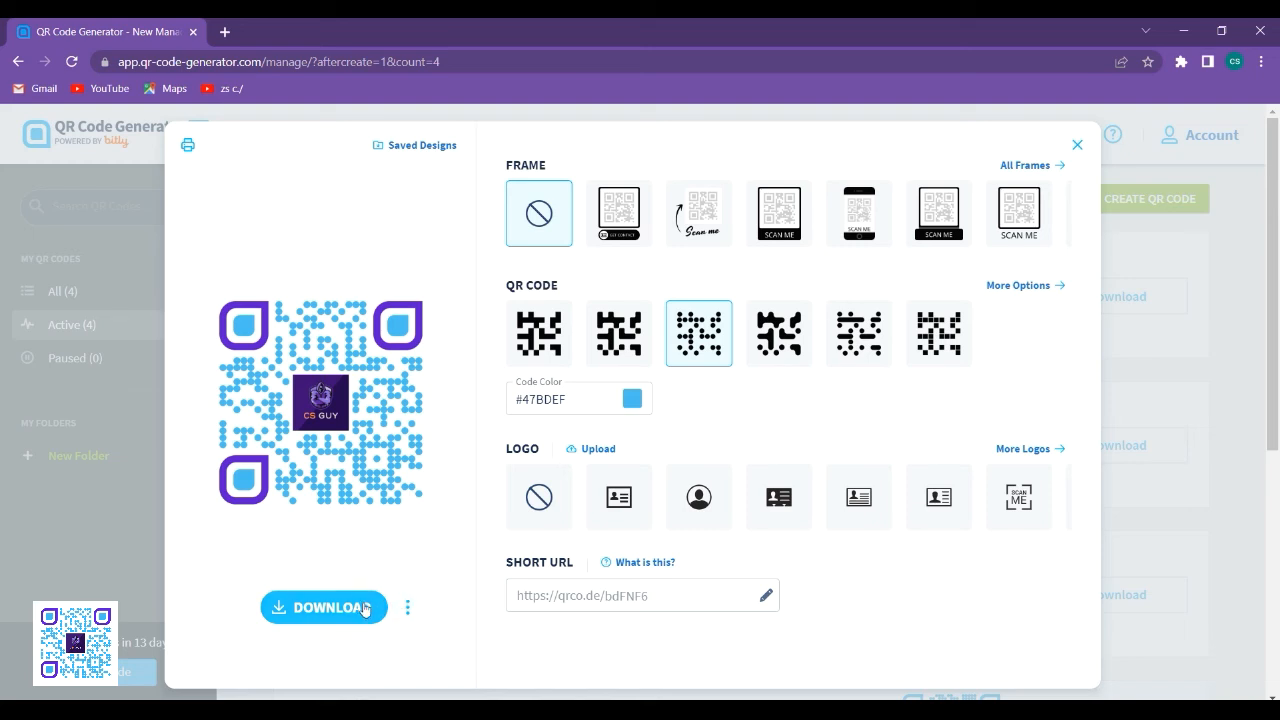
- Download the finished QR code in PNG format and open the downloaded image to view it
{"action": "left_click", "coordinate": [406, 607]}
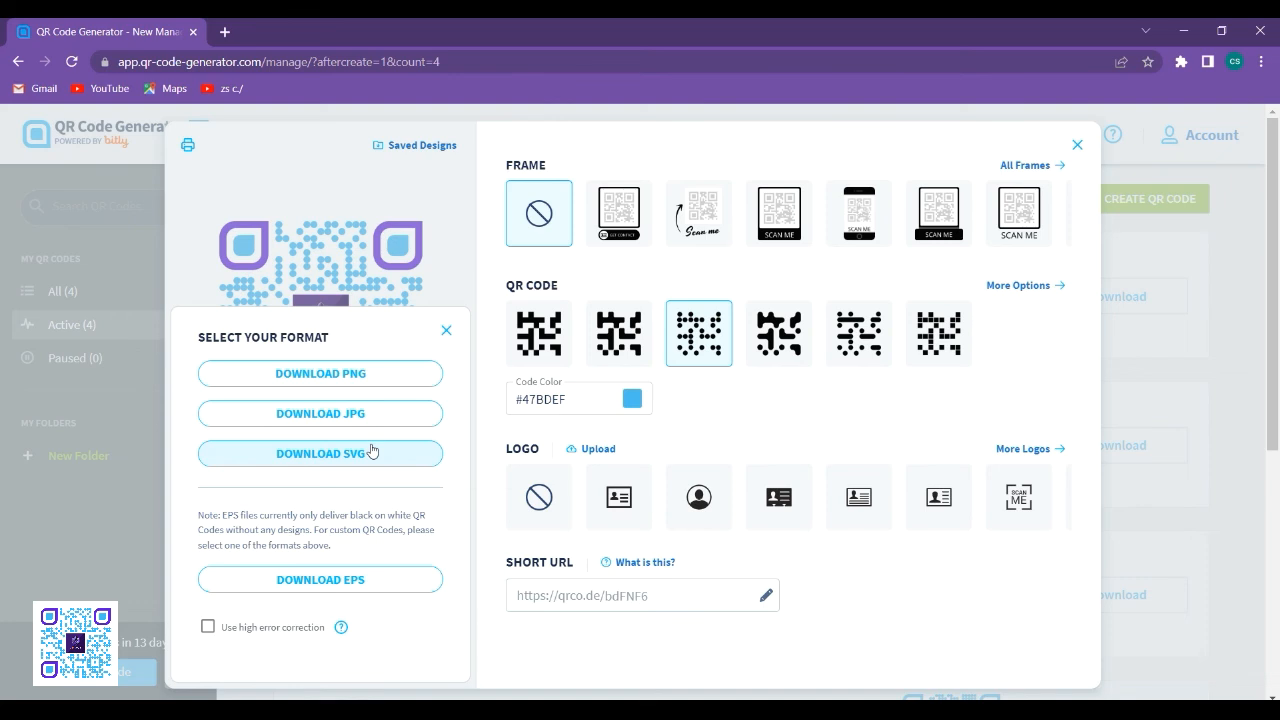
{"action": "left_click", "coordinate": [376, 378]}
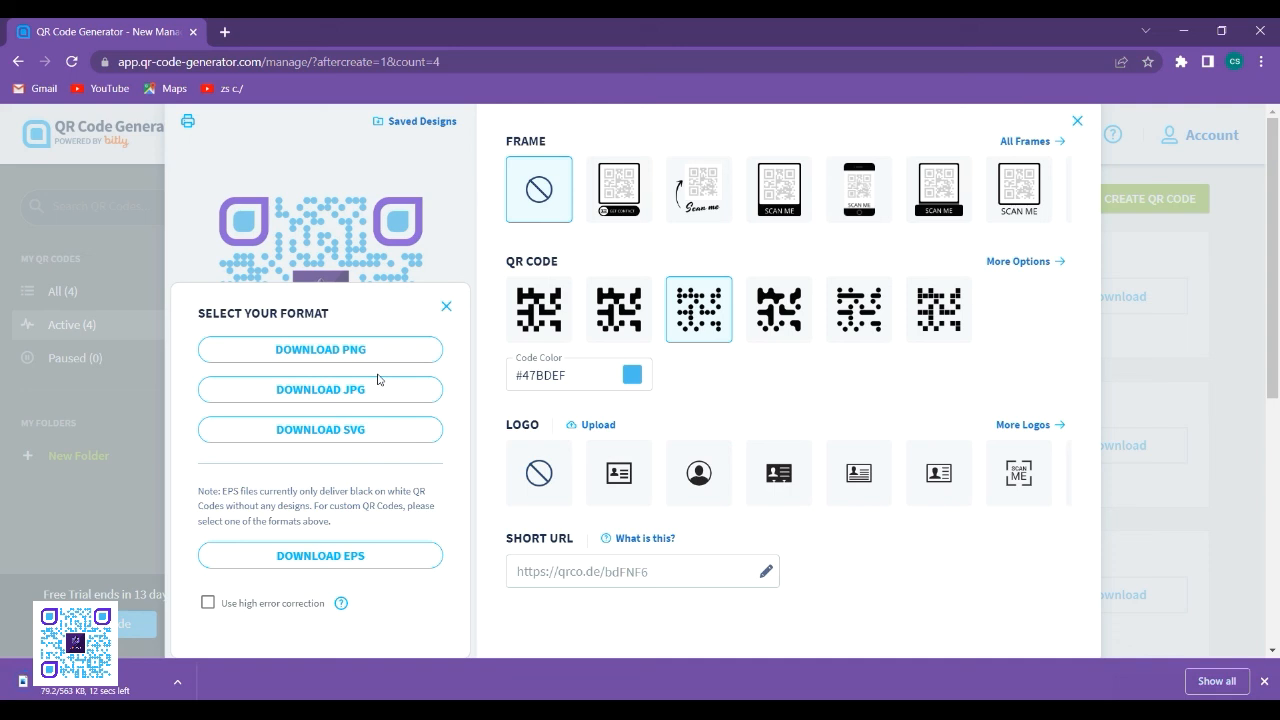
{"action": "left_click", "coordinate": [130, 690]}
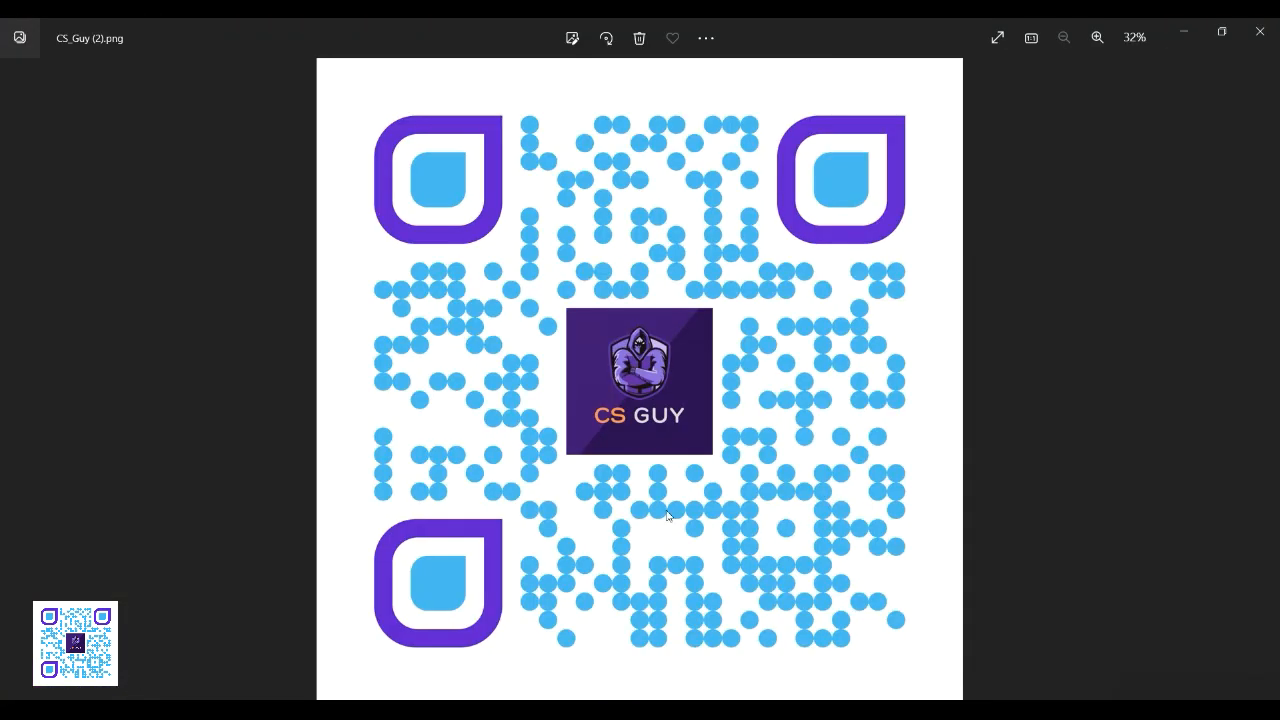
{"action": "left_click", "coordinate": [1005, 340]}
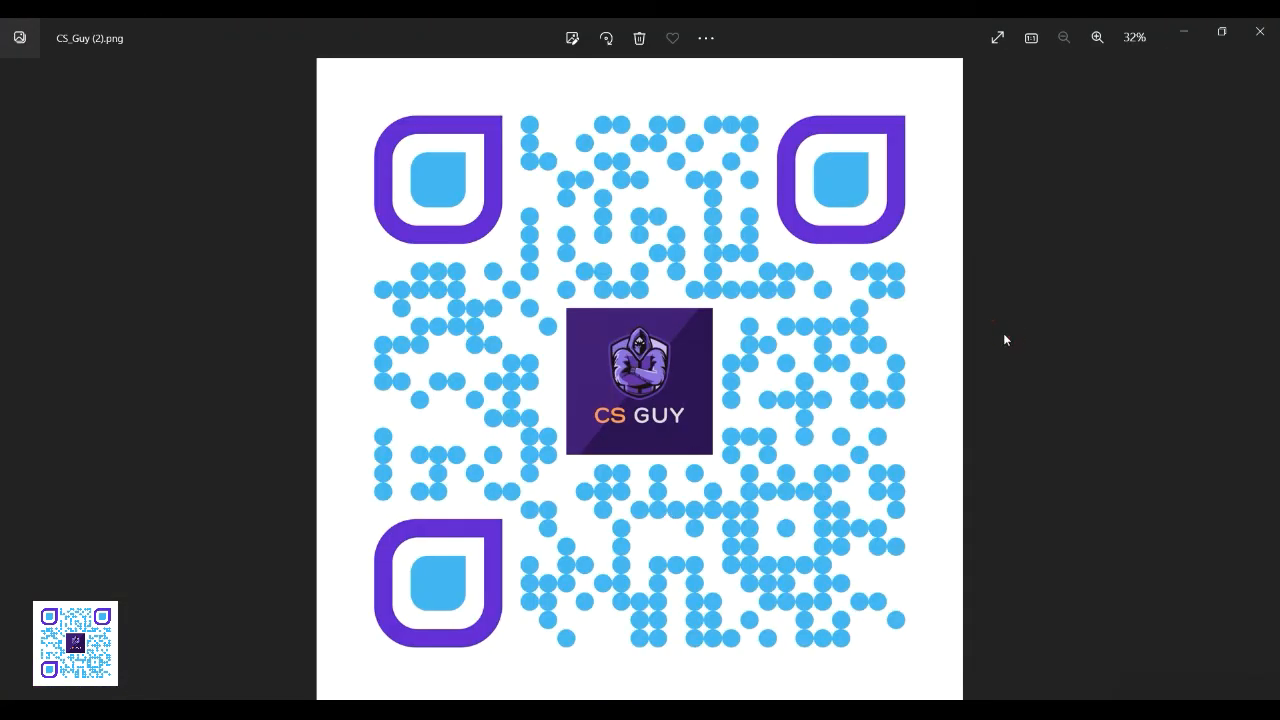